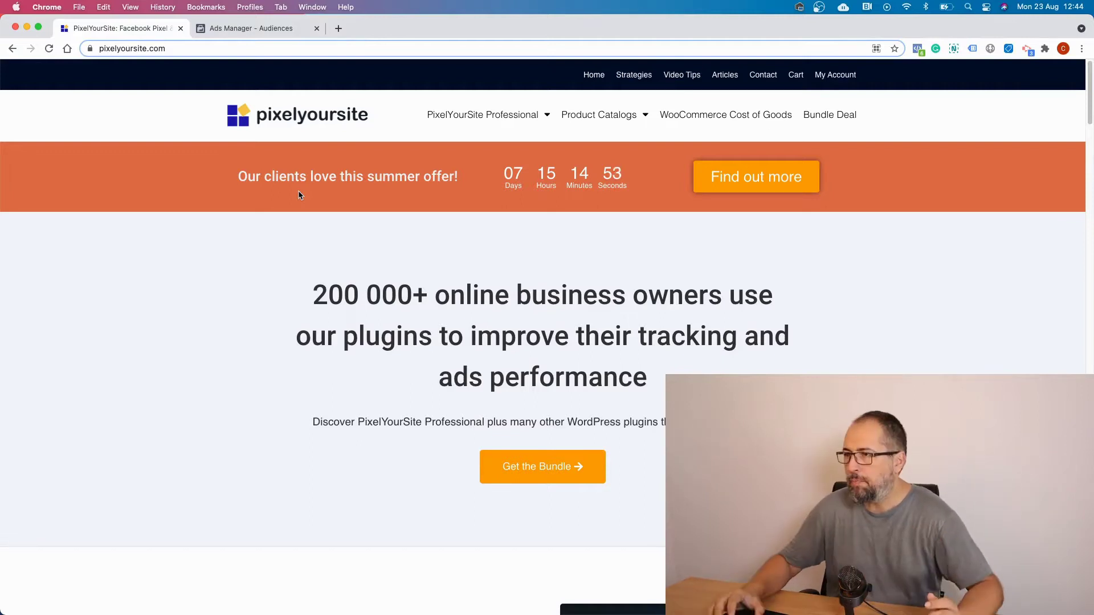
Scroll the pixelyoursite.com homepage down to the 'A BILLION $$$ for PixelYourSite?' video
{"action": "scroll", "coordinate": [225, 310], "scroll_direction": "down", "scroll_amount": 5}
{"action": "scroll", "coordinate": [226, 310], "scroll_direction": "down", "scroll_amount": 10}
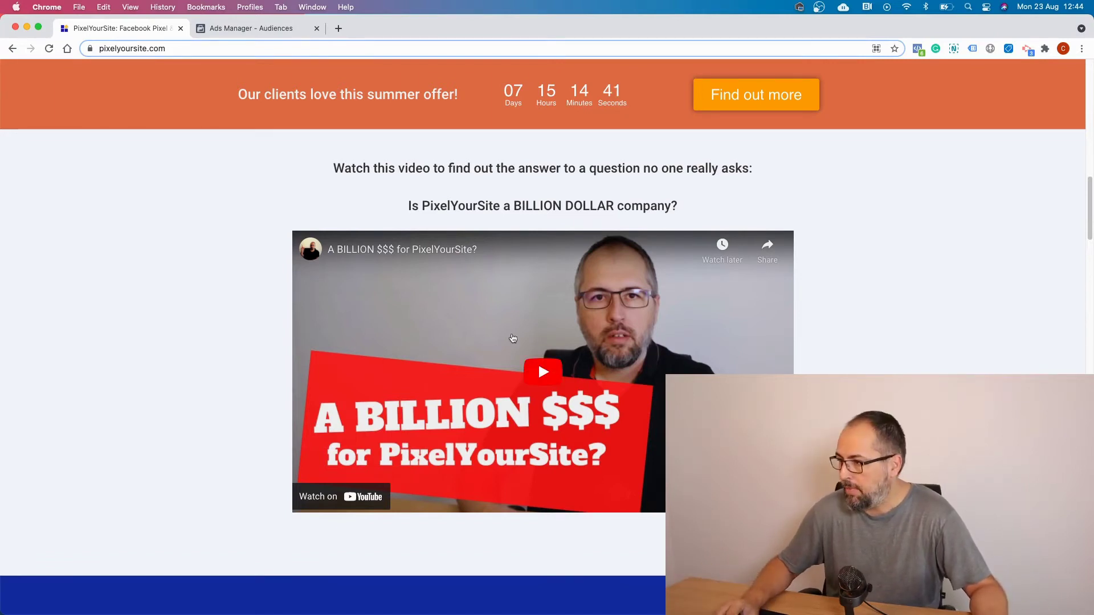
Check the detected pixels in Pixel Helper, then play the embedded video muted
{"action": "left_click", "coordinate": [917, 49]}
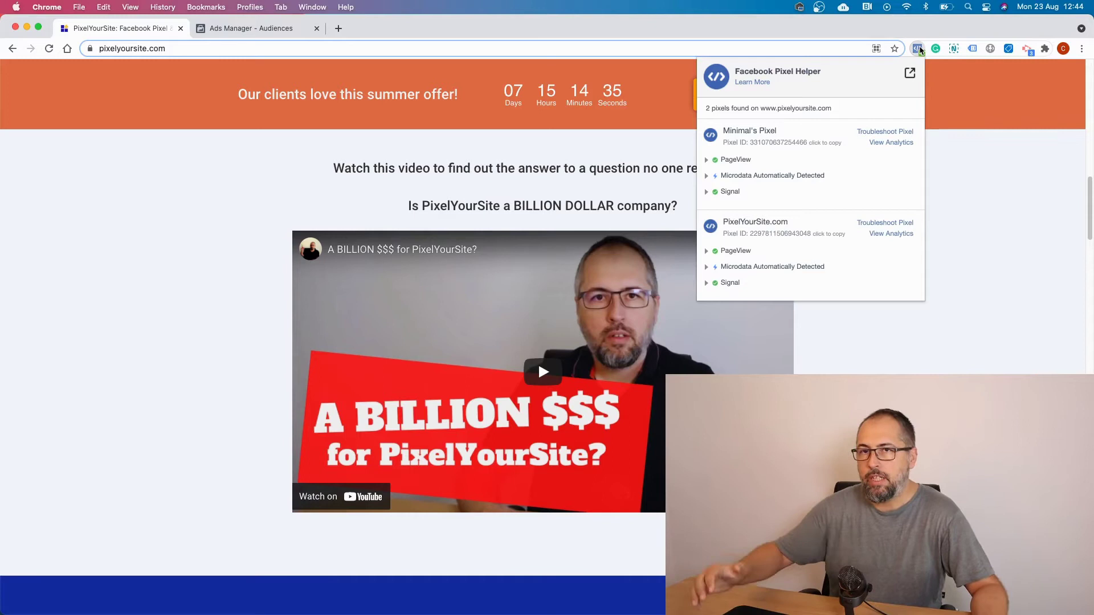
{"action": "left_click", "coordinate": [962, 156]}
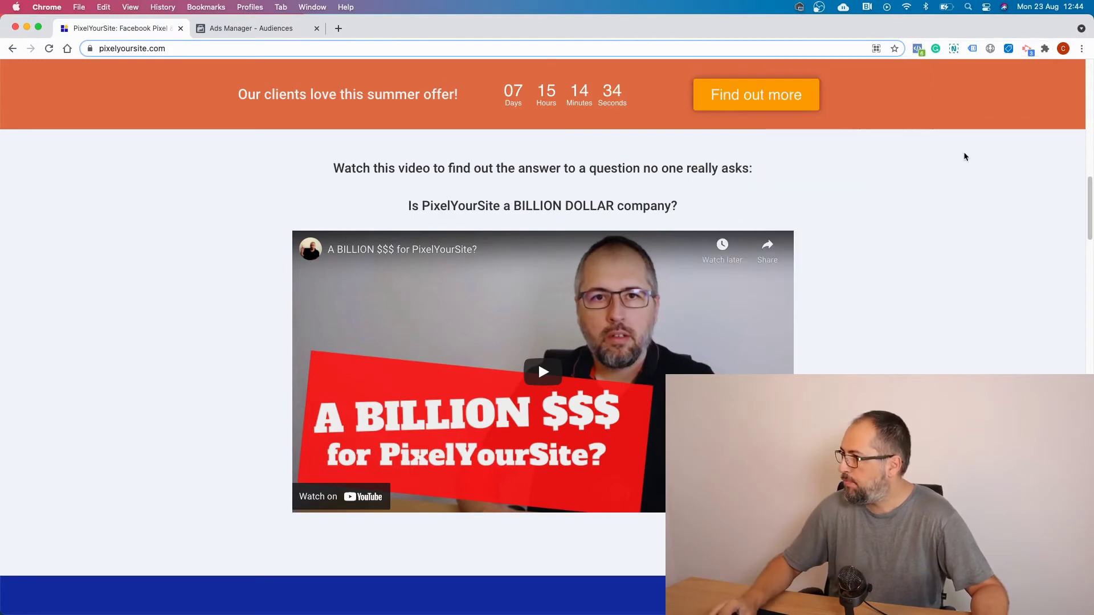
{"action": "left_click", "coordinate": [566, 376]}
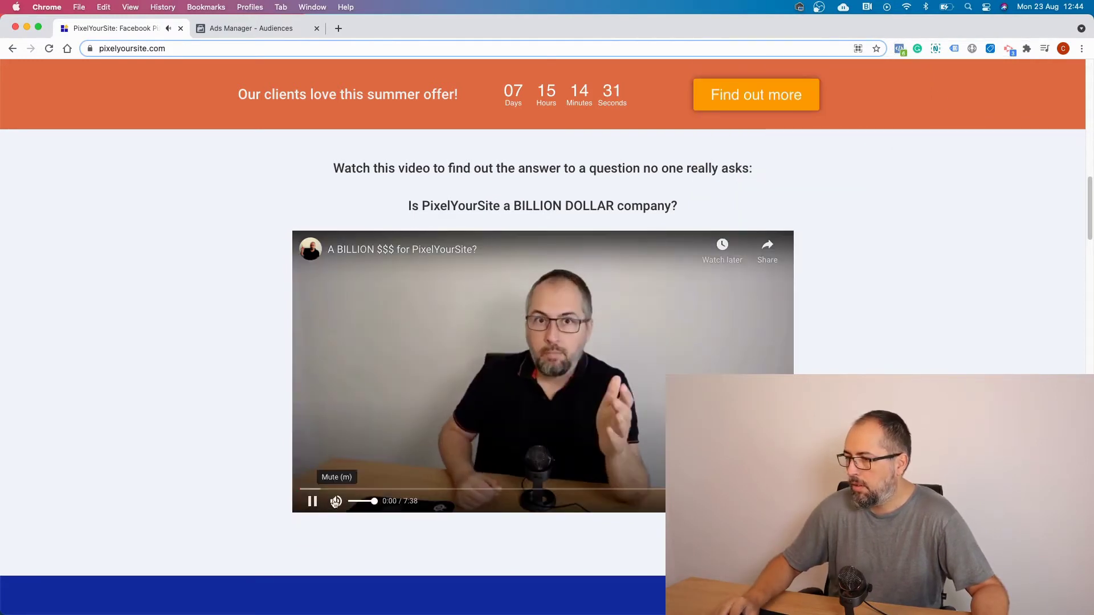
{"action": "left_click", "coordinate": [336, 502]}
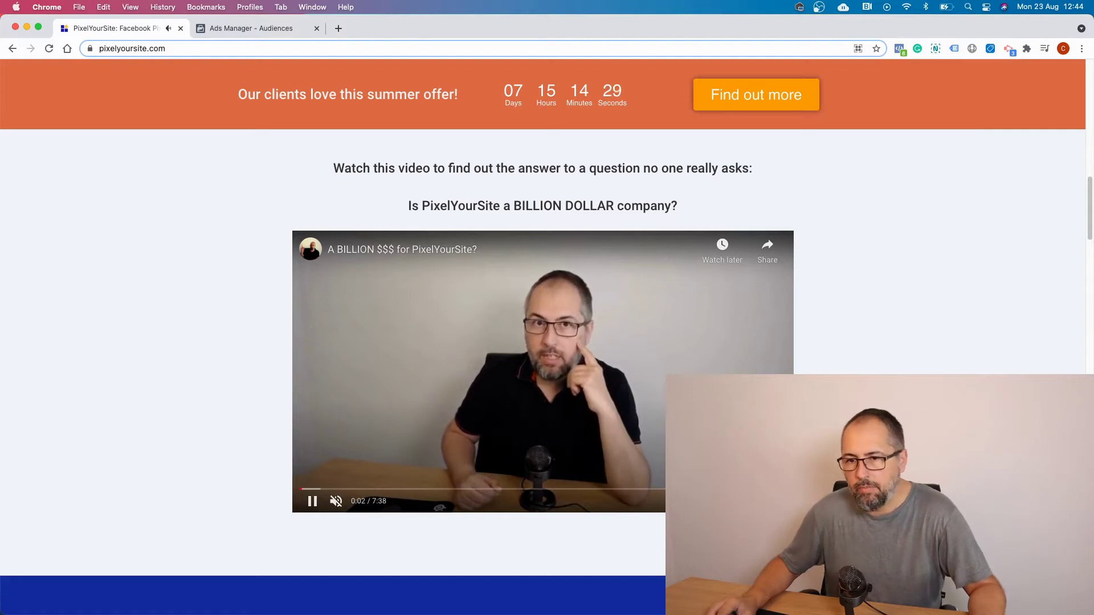
Expand the new Signal event in Pixel Helper to see its event_action Video play parameters
{"action": "left_click", "coordinate": [899, 49]}
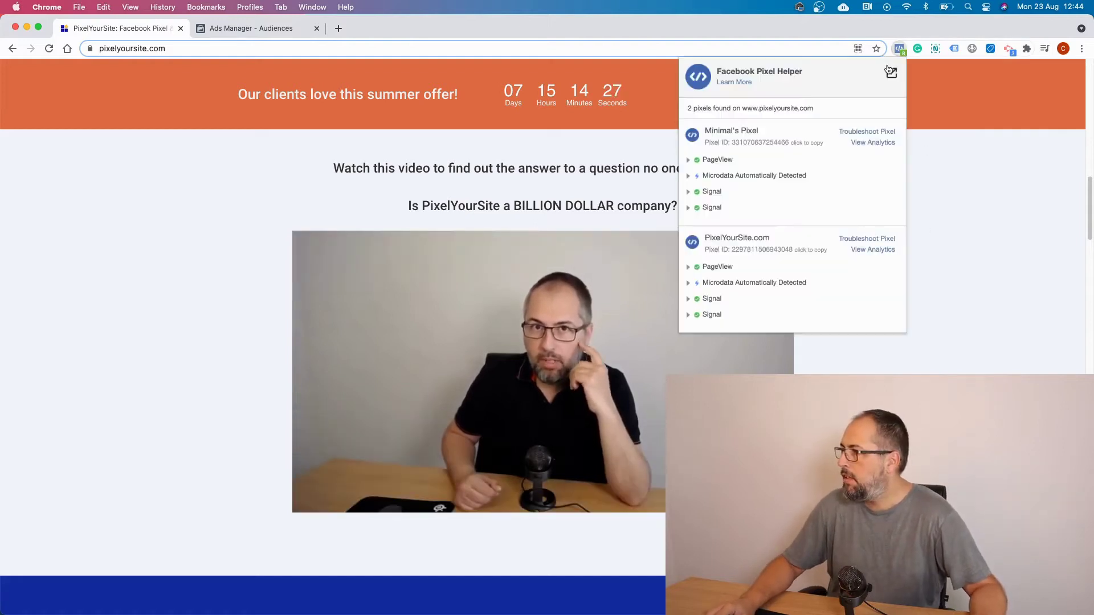
{"action": "left_click", "coordinate": [710, 209]}
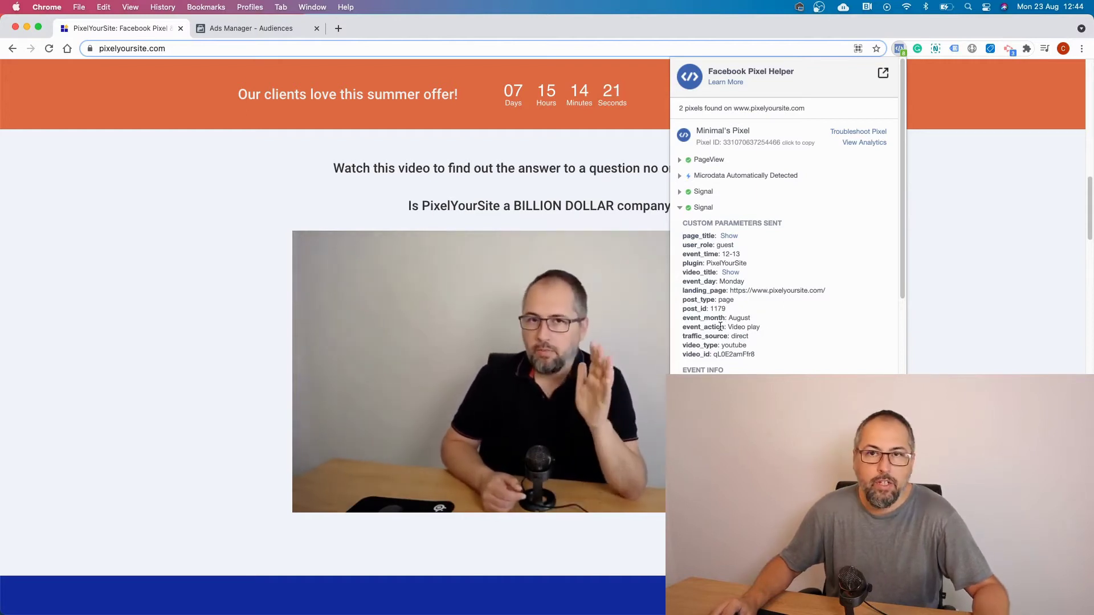
{"action": "mouse_move", "coordinate": [495, 265]}
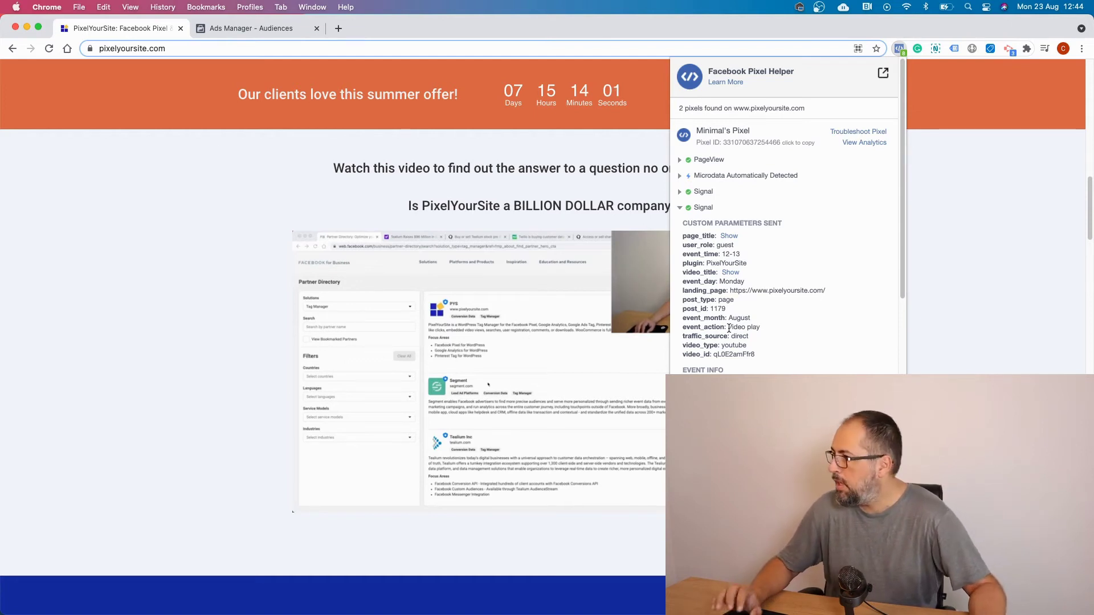
Reveal and select the Signal event's video_title 'A BILLION $$$ for PixelYourSite?'
{"action": "left_click", "coordinate": [730, 273]}
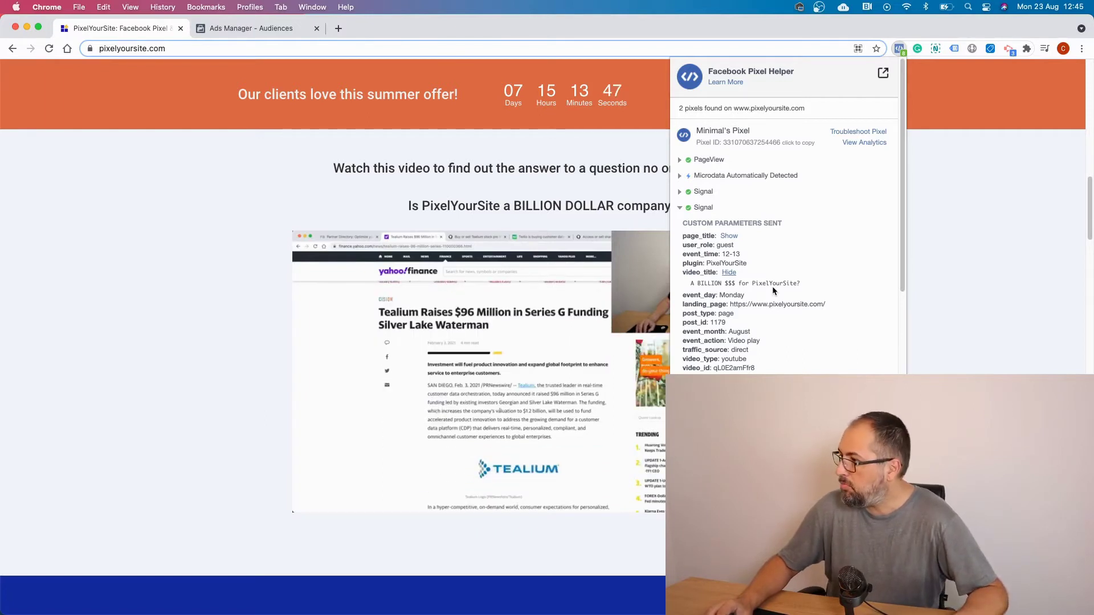
{"action": "left_click_drag", "start_coordinate": [691, 283], "coordinate": [793, 286]}
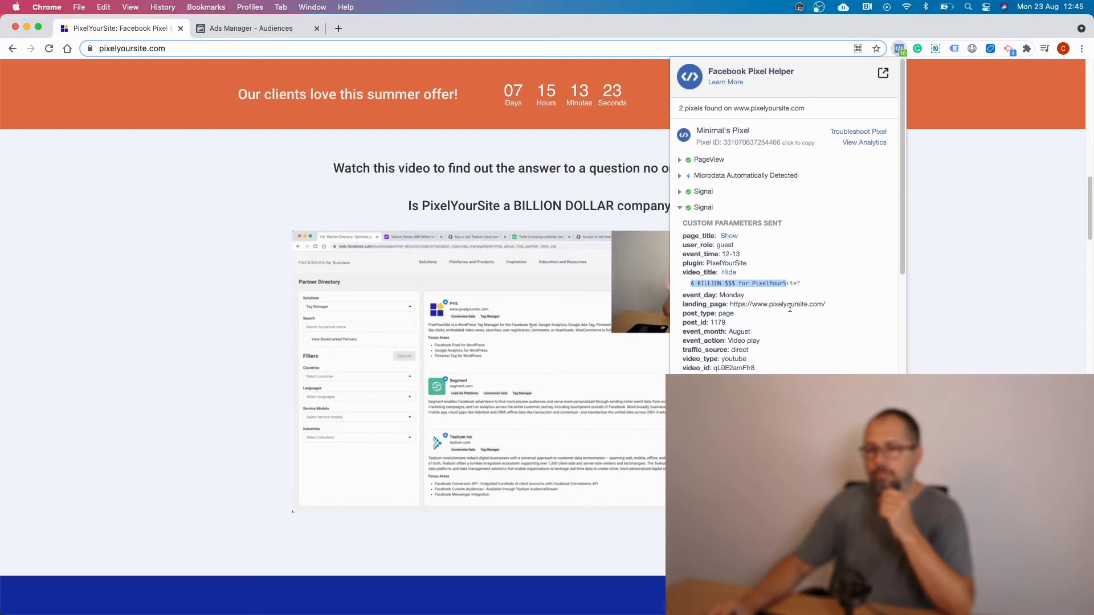
{"action": "mouse_move", "coordinate": [562, 305]}
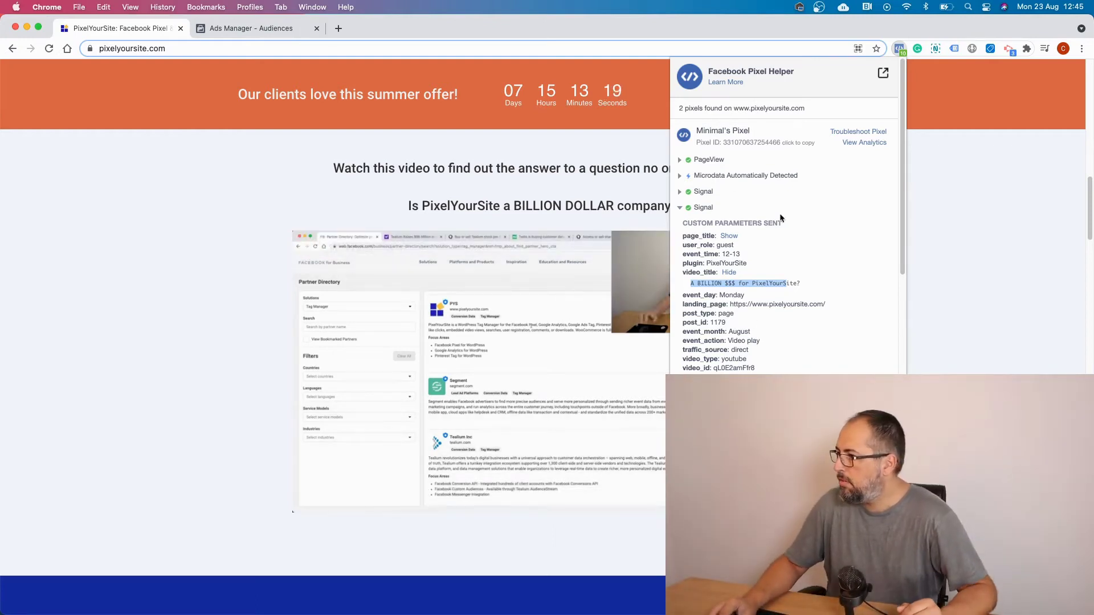
Expand the newest Signal event and confirm its event_action reads Video 10%
{"action": "left_click", "coordinate": [701, 213]}
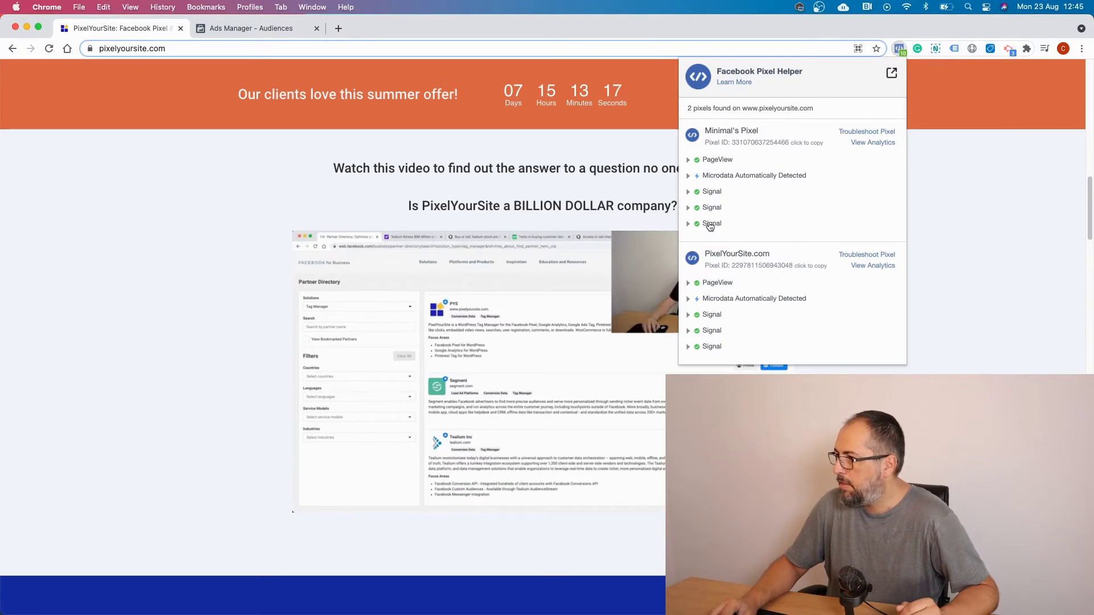
{"action": "left_click", "coordinate": [705, 223]}
{"action": "scroll", "coordinate": [769, 306], "scroll_direction": "down", "scroll_amount": 1}
{"action": "scroll", "coordinate": [769, 306], "scroll_direction": "down", "scroll_amount": 1}
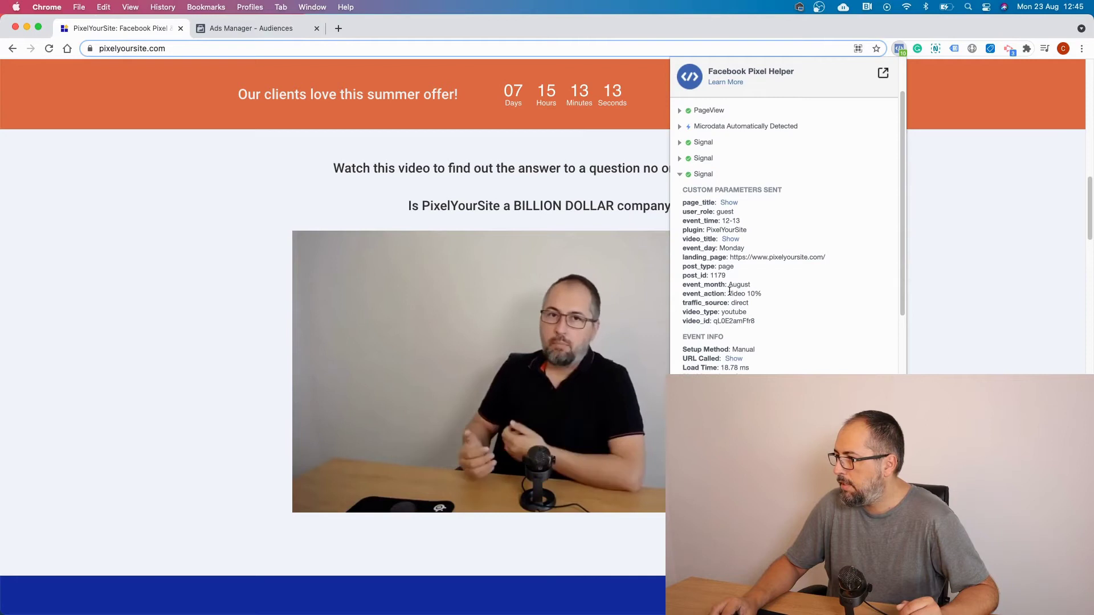
{"action": "left_click_drag", "start_coordinate": [728, 294], "coordinate": [755, 294]}
{"action": "left_click", "coordinate": [698, 175]}
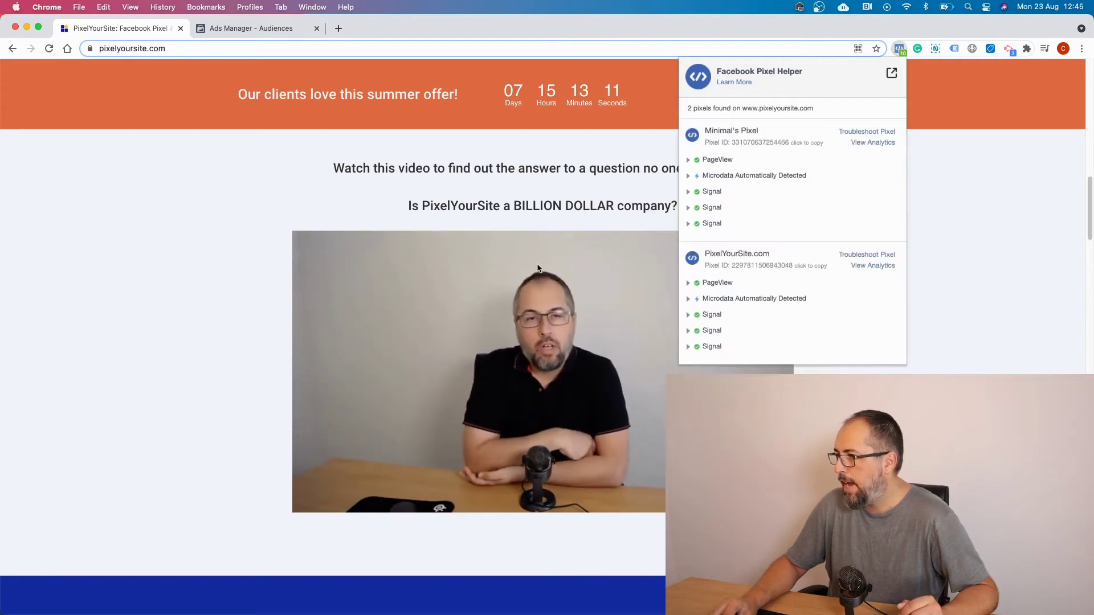
Review both pixels' event lists, close Pixel Helper, scroll the page, and reopen it
{"action": "scroll", "coordinate": [541, 312], "scroll_direction": "down", "scroll_amount": 4}
{"action": "scroll", "coordinate": [541, 312], "scroll_direction": "up", "scroll_amount": 7}
{"action": "scroll", "coordinate": [541, 317], "scroll_direction": "up", "scroll_amount": 9}
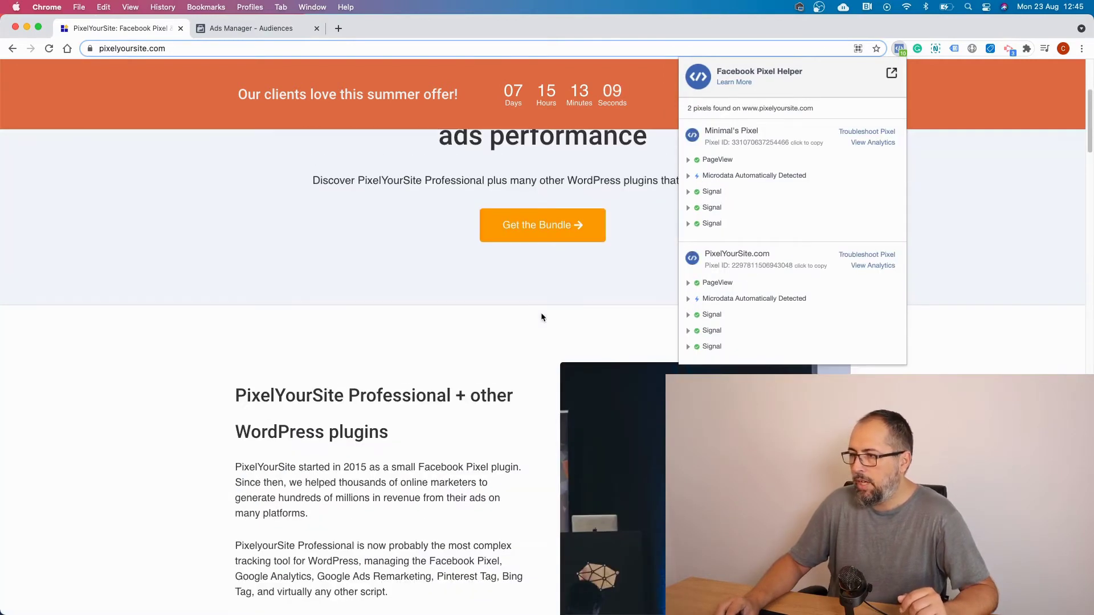
{"action": "scroll", "coordinate": [541, 317], "scroll_direction": "down", "scroll_amount": 3}
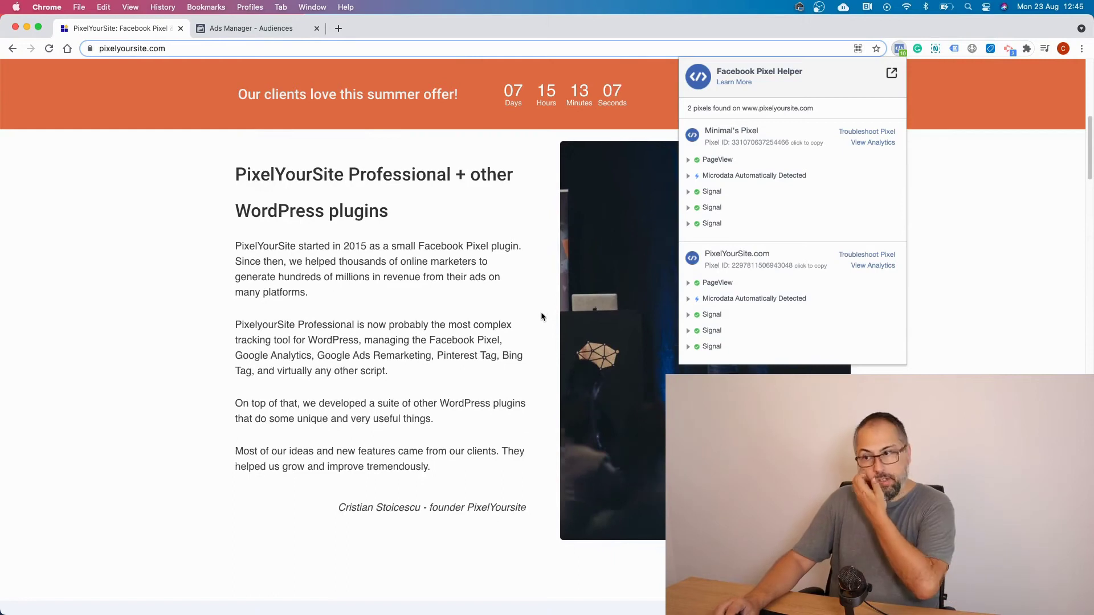
{"action": "scroll", "coordinate": [541, 316], "scroll_direction": "down", "scroll_amount": 10}
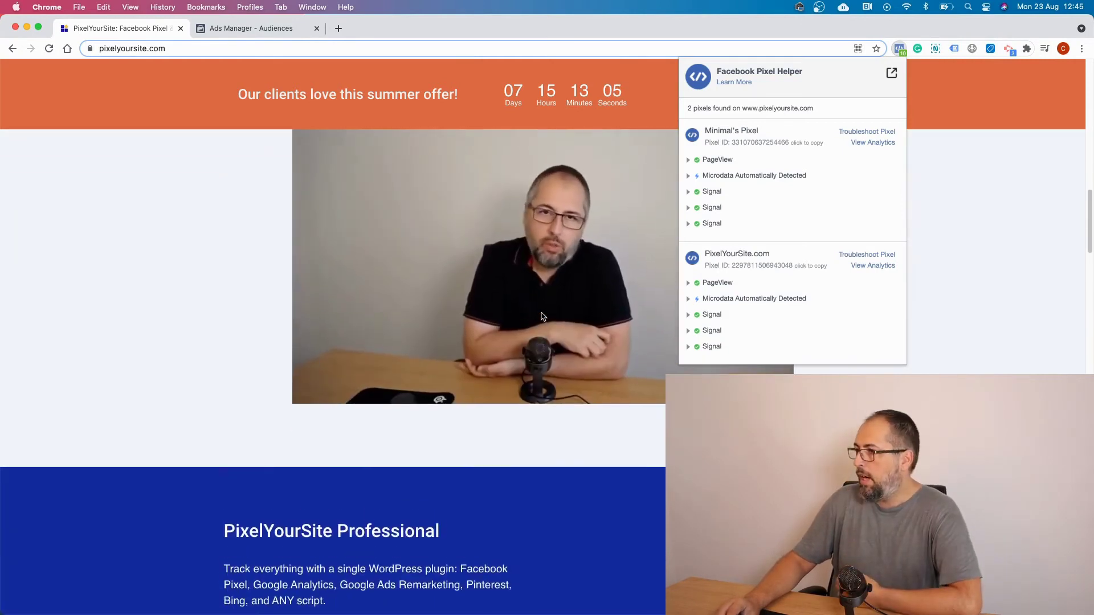
{"action": "scroll", "coordinate": [541, 316], "scroll_direction": "up", "scroll_amount": 1}
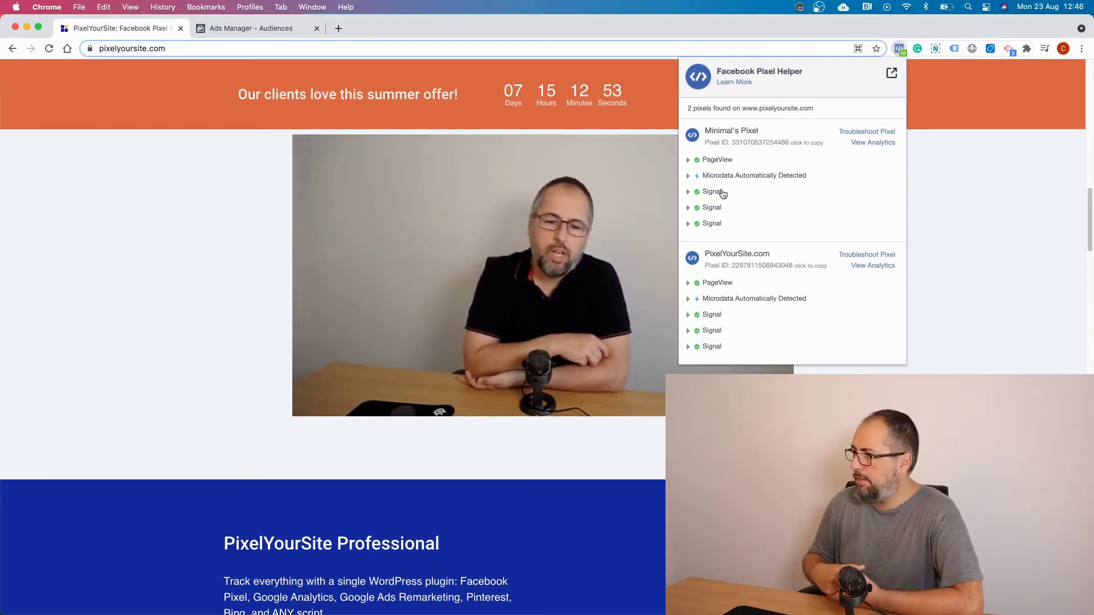
{"action": "left_click", "coordinate": [942, 328]}
{"action": "scroll", "coordinate": [941, 328], "scroll_direction": "down", "scroll_amount": 1}
{"action": "scroll", "coordinate": [941, 329], "scroll_direction": "down", "scroll_amount": 6}
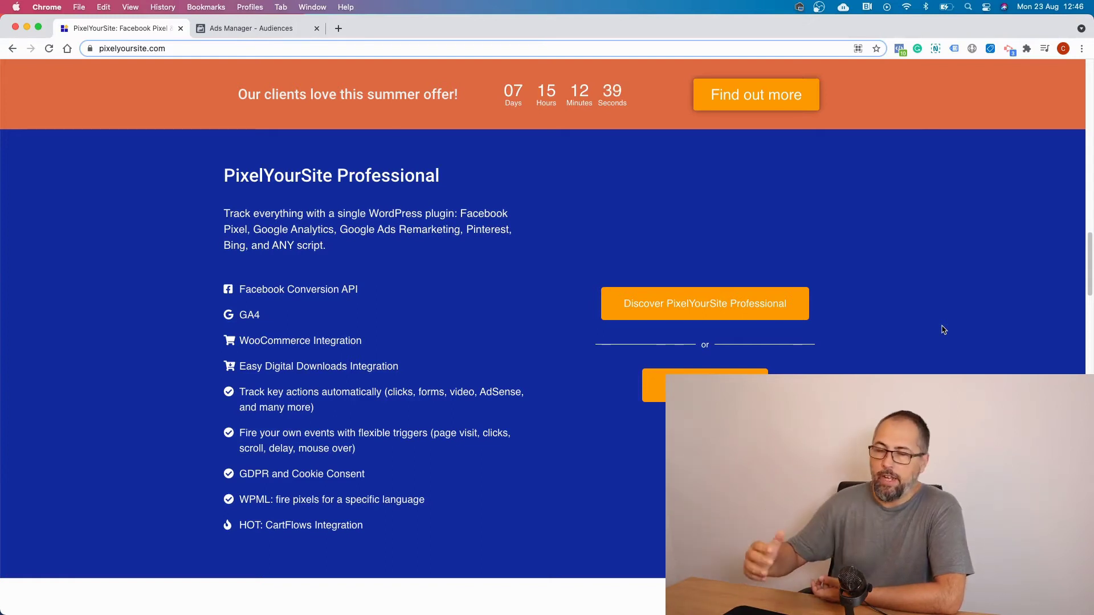
{"action": "left_click", "coordinate": [898, 49]}
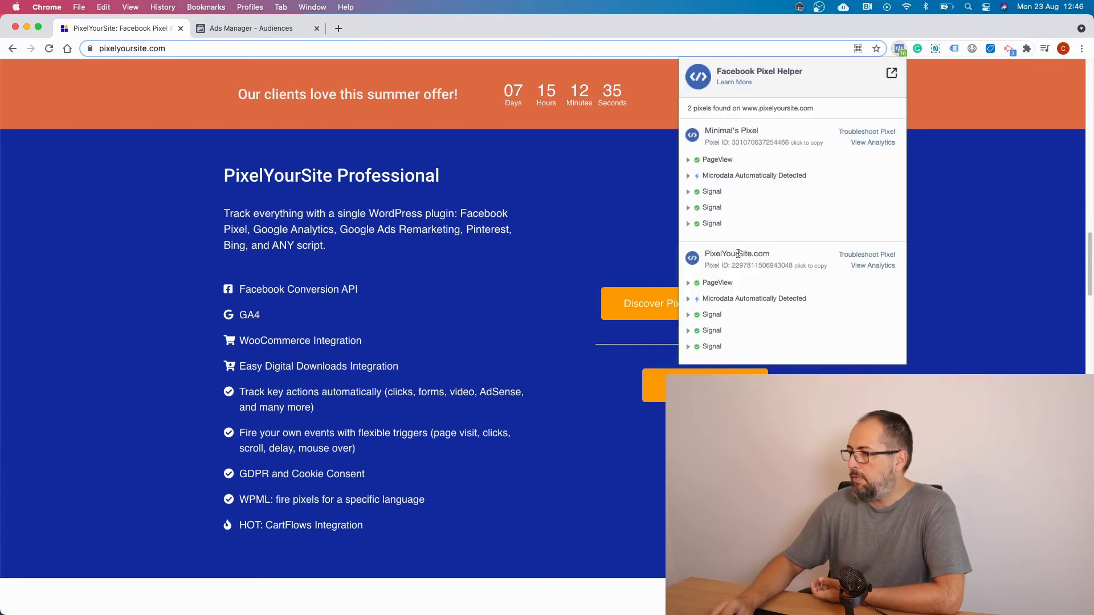
Expand the first pixel's third Signal event and reveal its full video_title value
{"action": "left_click", "coordinate": [713, 226]}
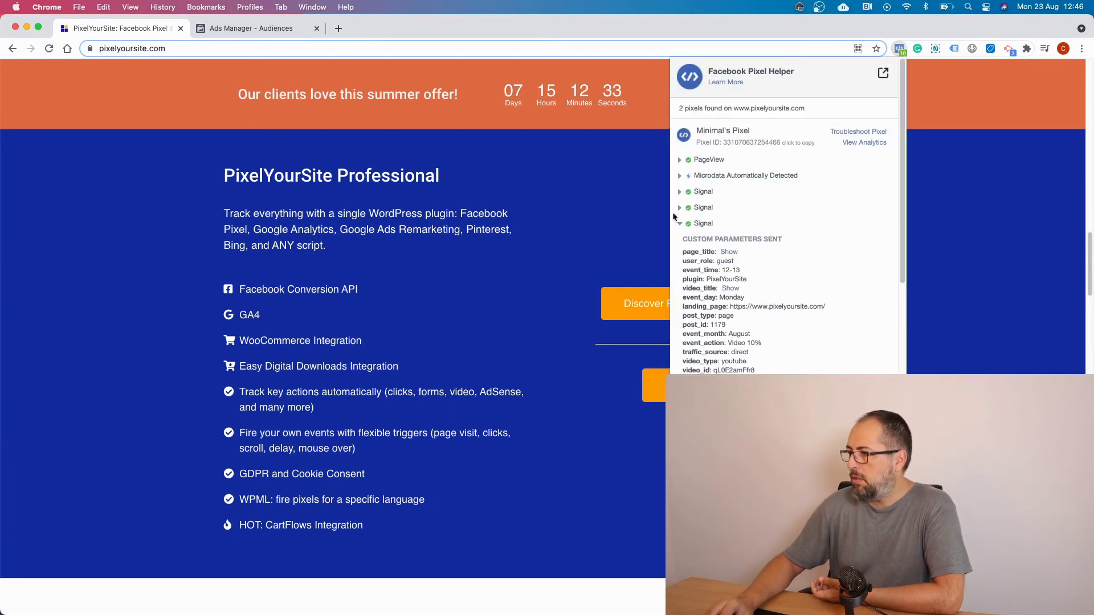
{"action": "left_click", "coordinate": [699, 225]}
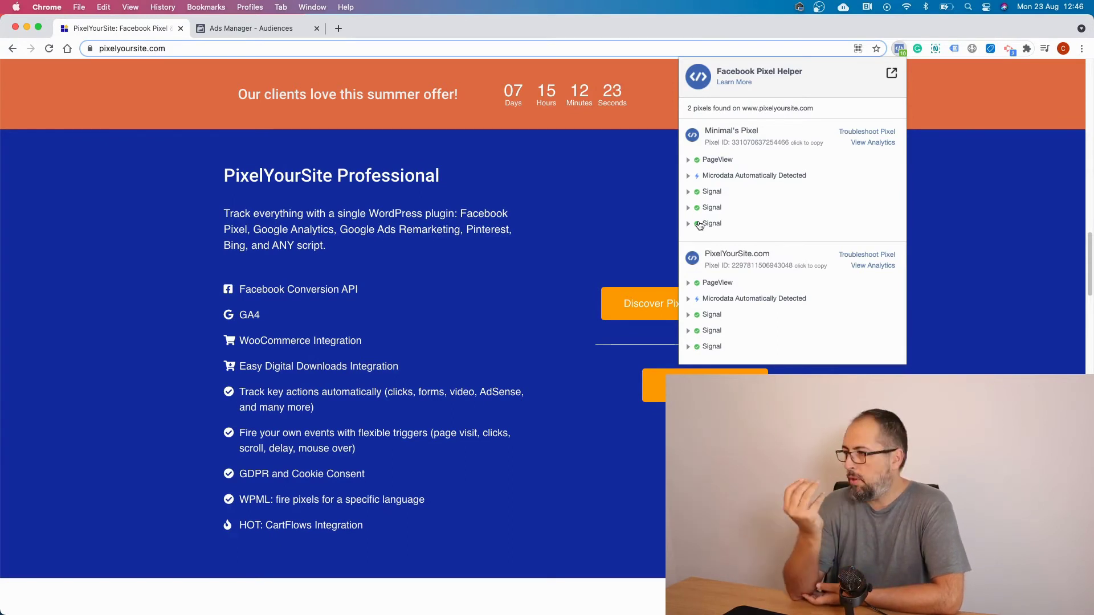
{"action": "left_click", "coordinate": [700, 225]}
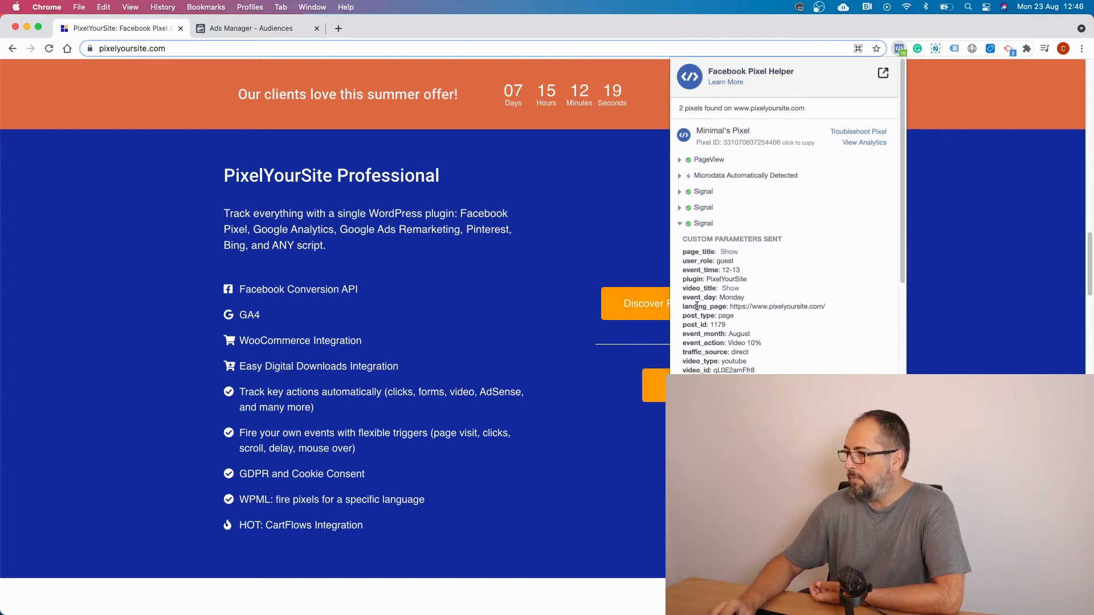
{"action": "left_click", "coordinate": [735, 288]}
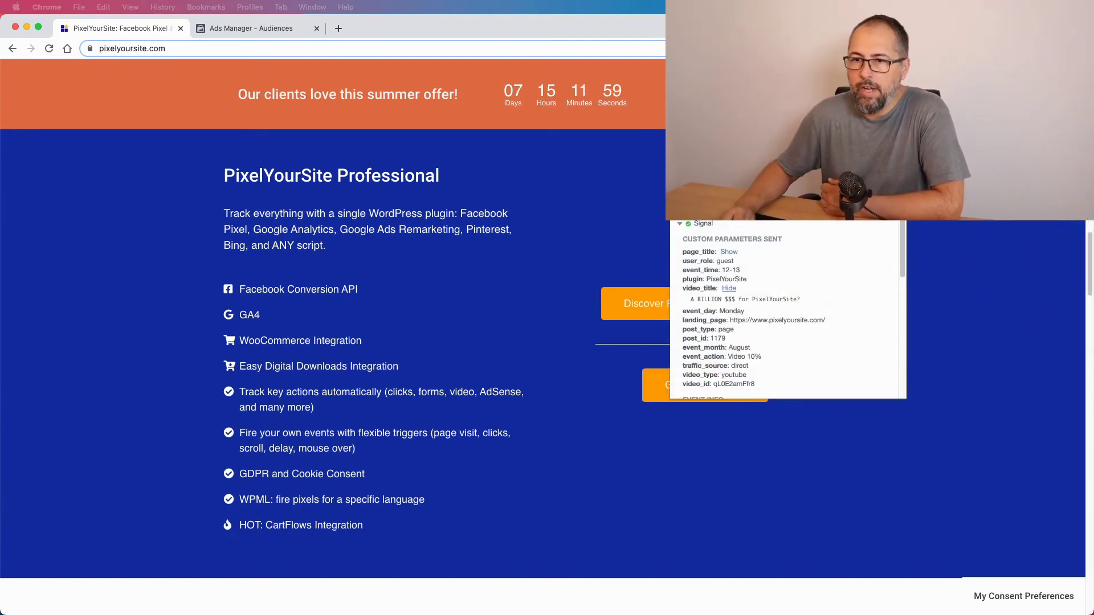
Start a new website custom audience from the Ads Manager Audiences page
{"action": "left_click", "coordinate": [242, 27]}
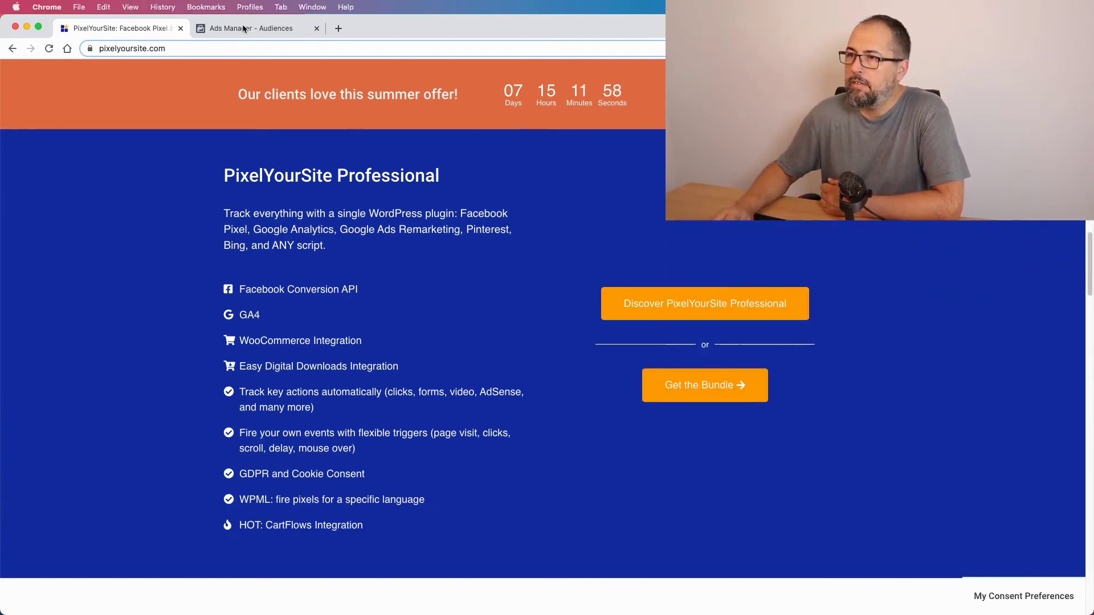
{"action": "left_click", "coordinate": [243, 28]}
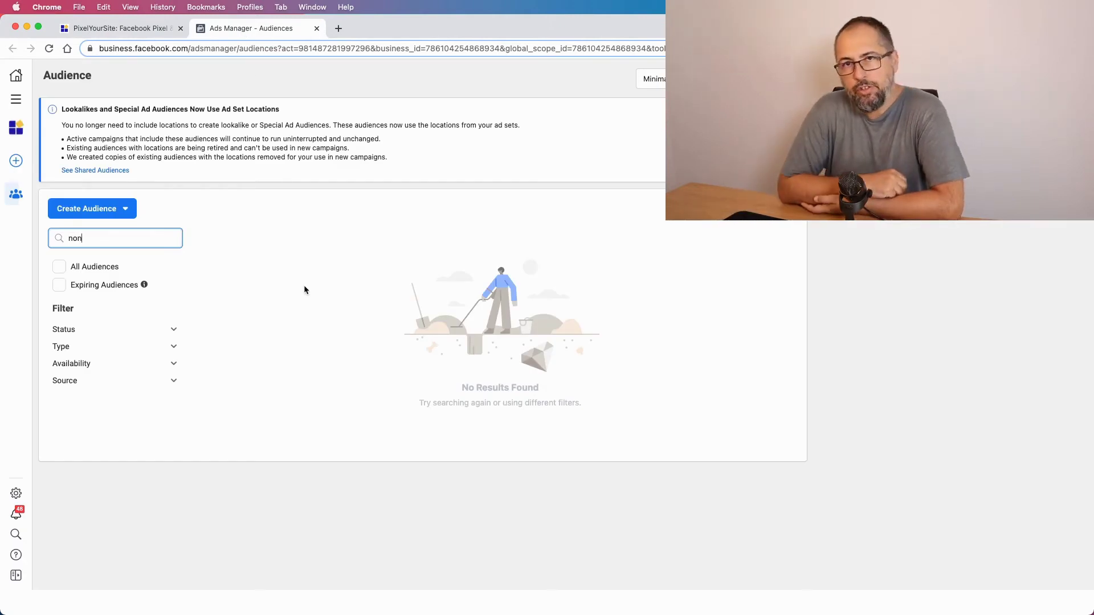
{"action": "left_click", "coordinate": [15, 101]}
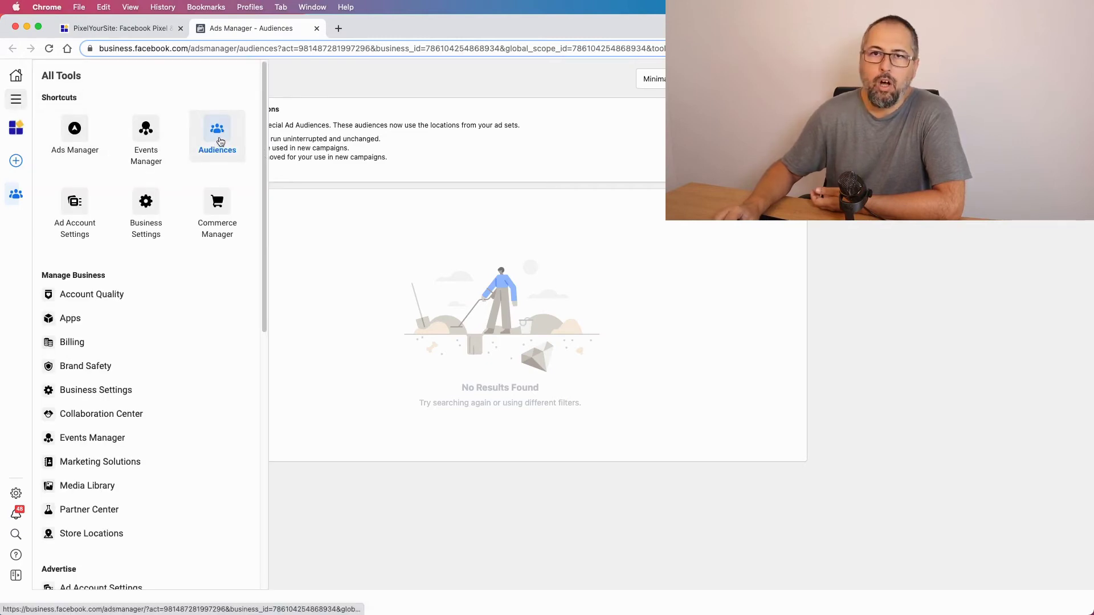
{"action": "left_click", "coordinate": [399, 147]}
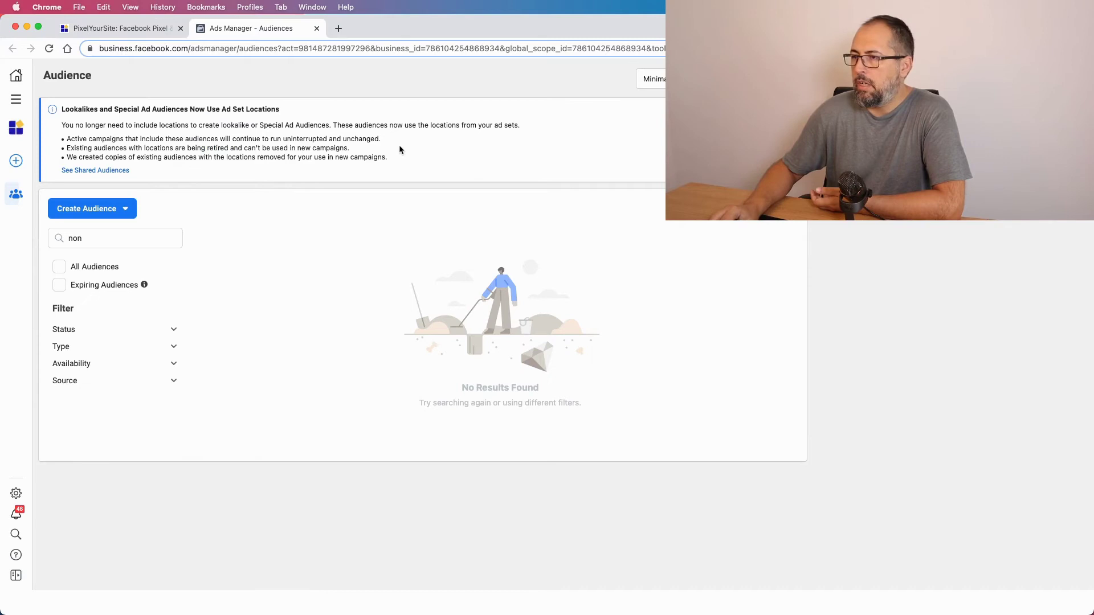
{"action": "left_click", "coordinate": [100, 213]}
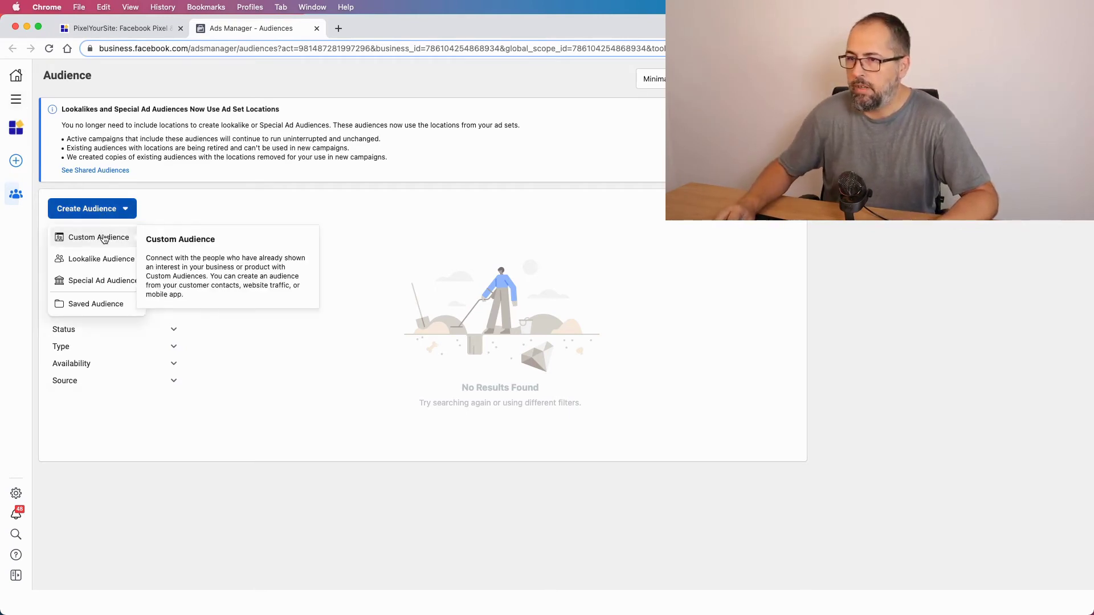
{"action": "left_click", "coordinate": [103, 238]}
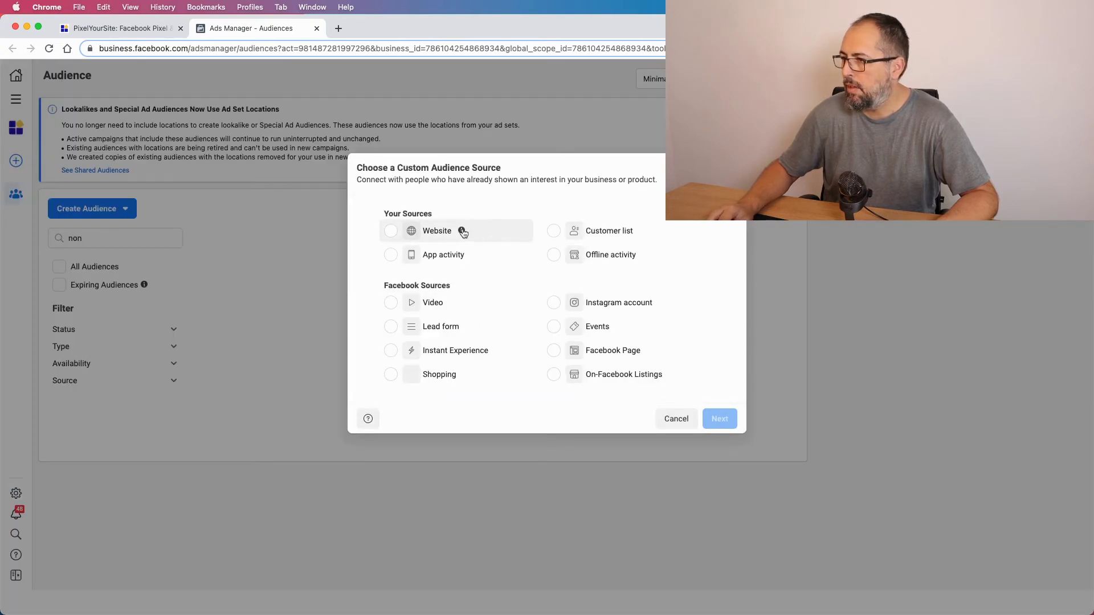
{"action": "left_click", "coordinate": [458, 230]}
{"action": "left_click", "coordinate": [719, 418]}
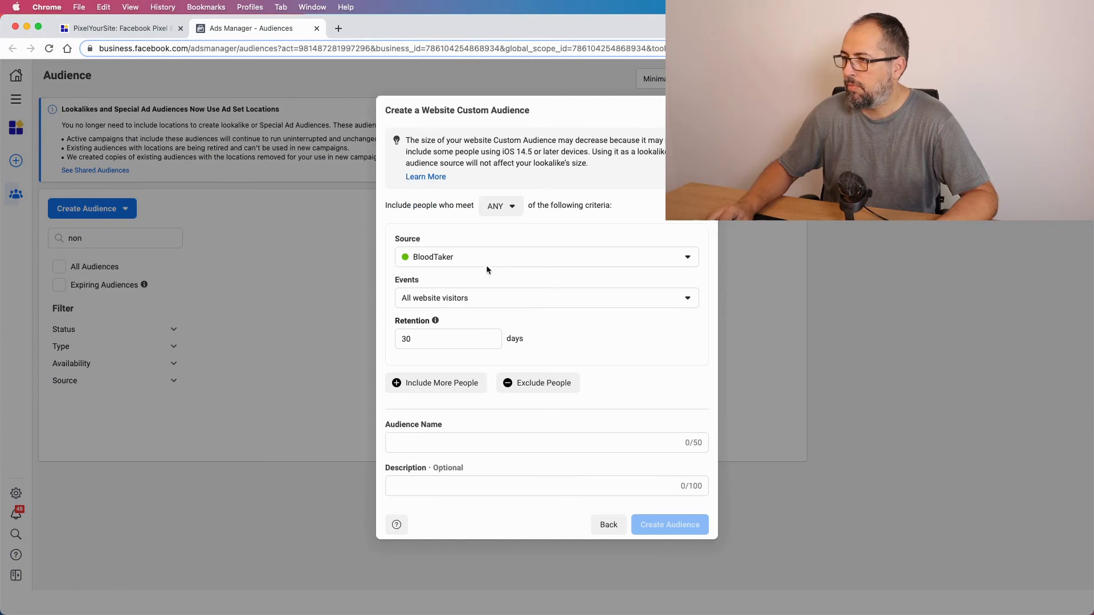
Set the audience source to PixelYourSite.com and the event to Signal
{"action": "left_click", "coordinate": [481, 260]}
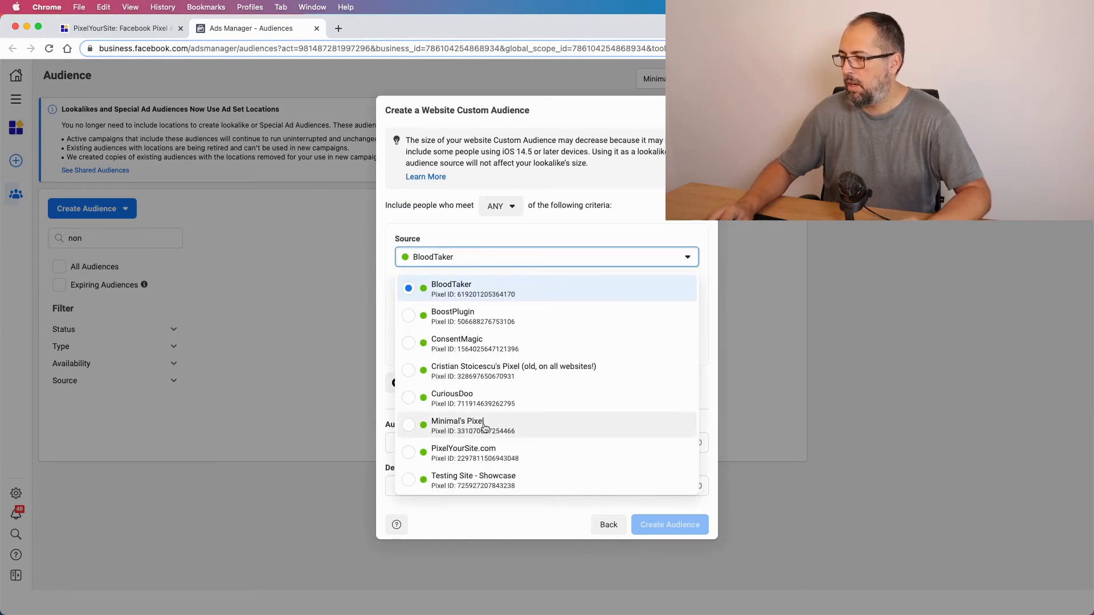
{"action": "left_click", "coordinate": [486, 452]}
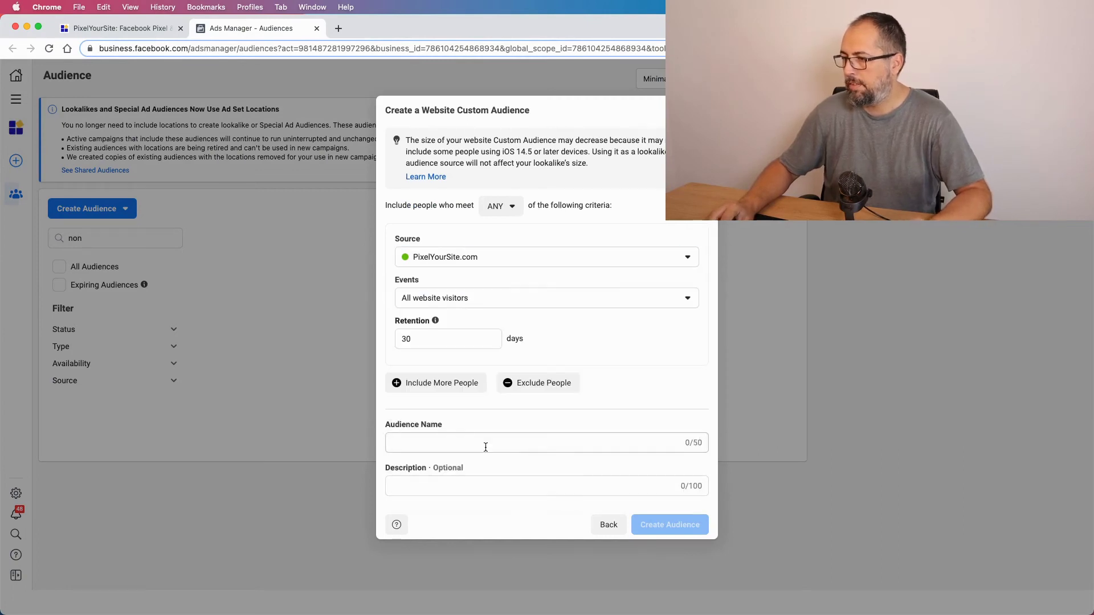
{"action": "left_click", "coordinate": [452, 300]}
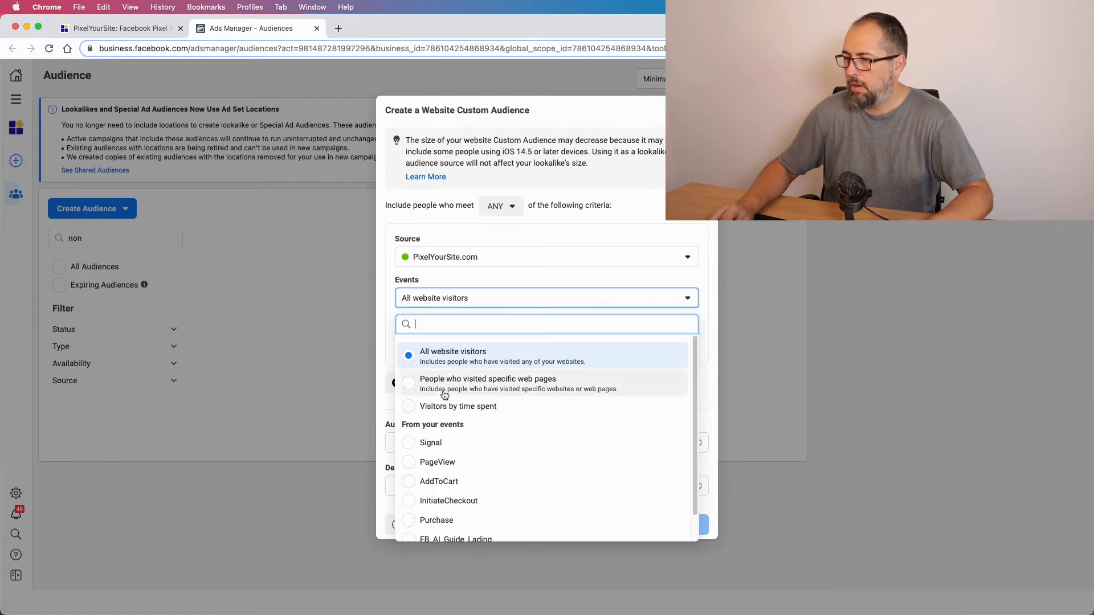
{"action": "left_click", "coordinate": [432, 445]}
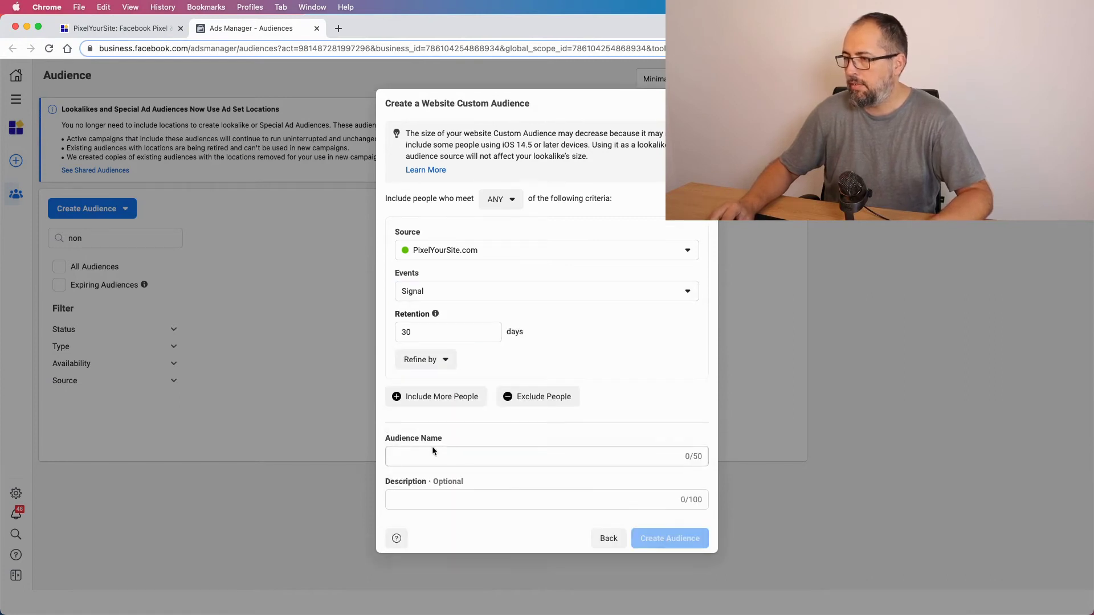
Refine the Signal event with a video_title 'contains' parameter condition
{"action": "left_click", "coordinate": [437, 358]}
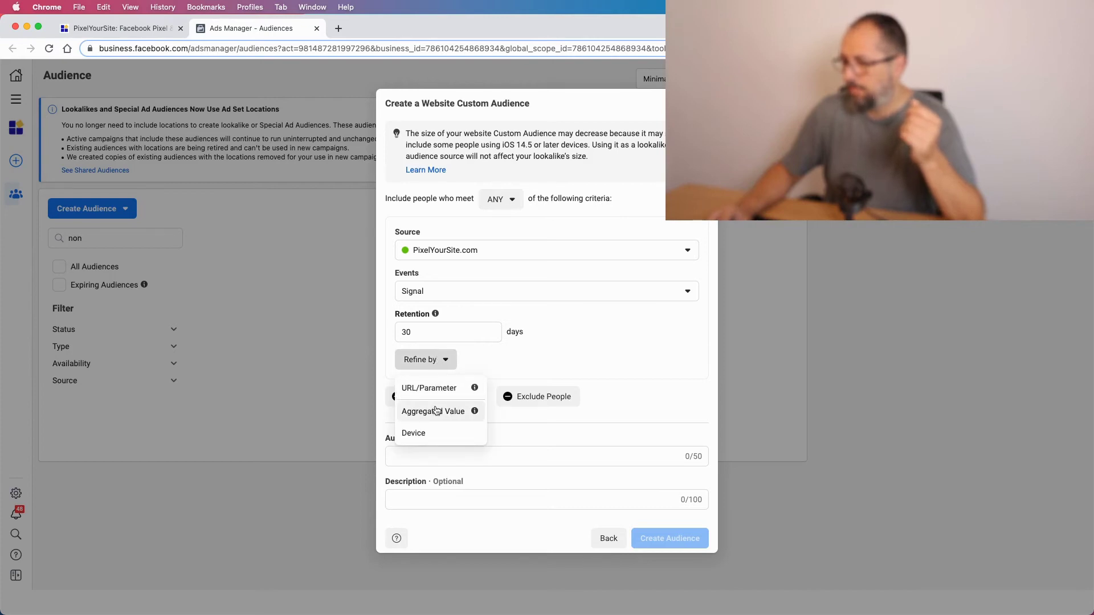
{"action": "left_click", "coordinate": [436, 387]}
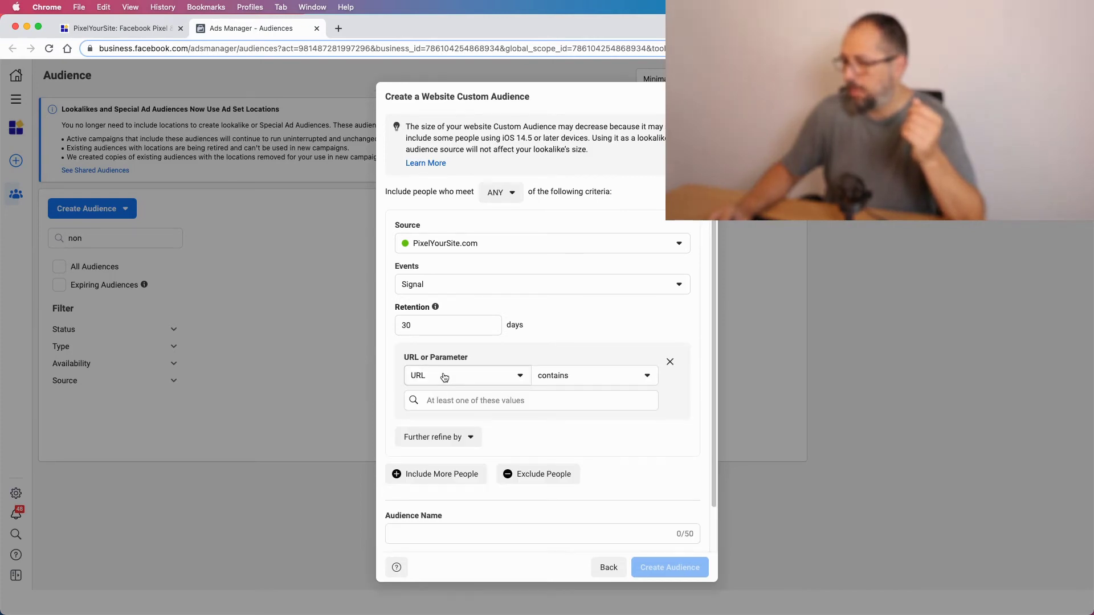
{"action": "left_click", "coordinate": [444, 376]}
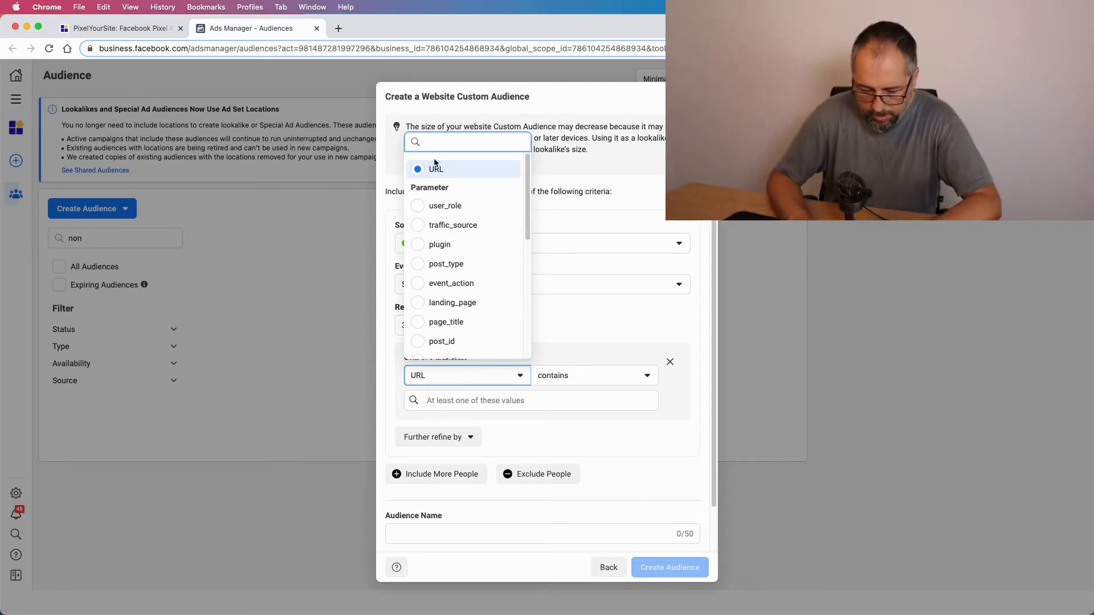
{"action": "type", "text": "video"}
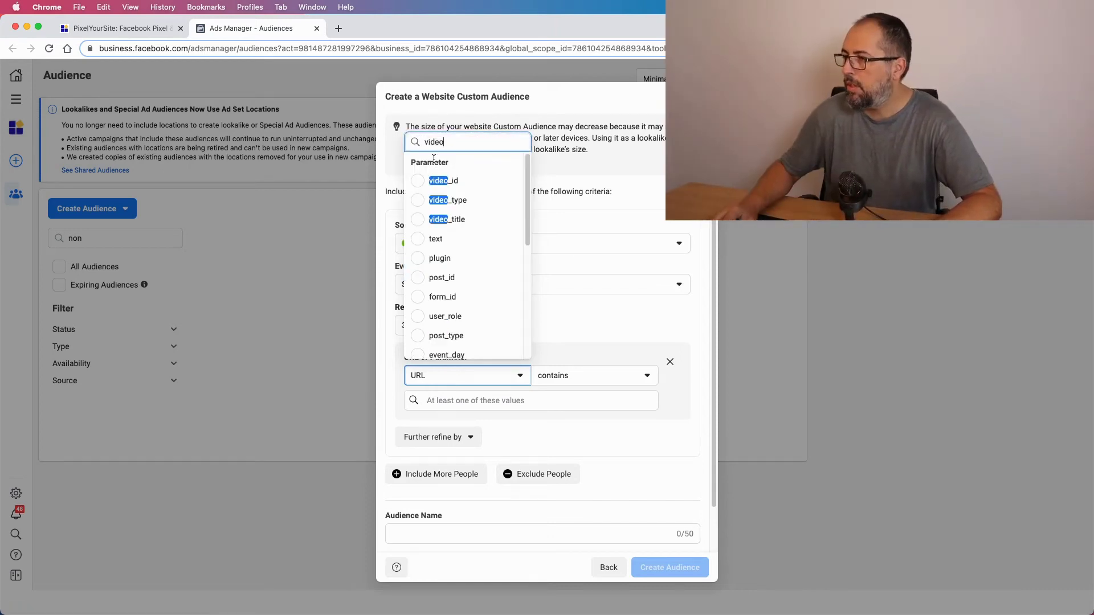
{"action": "left_click", "coordinate": [444, 221]}
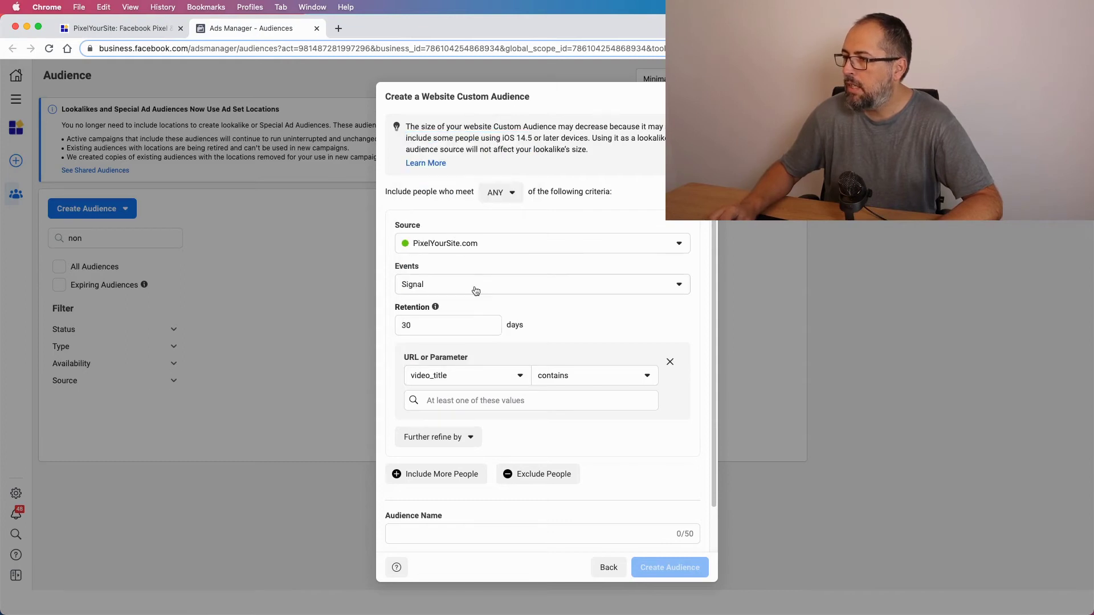
Switch to the pixelyoursite.com tab to check the Signal event's video_title
{"action": "left_click", "coordinate": [132, 27]}
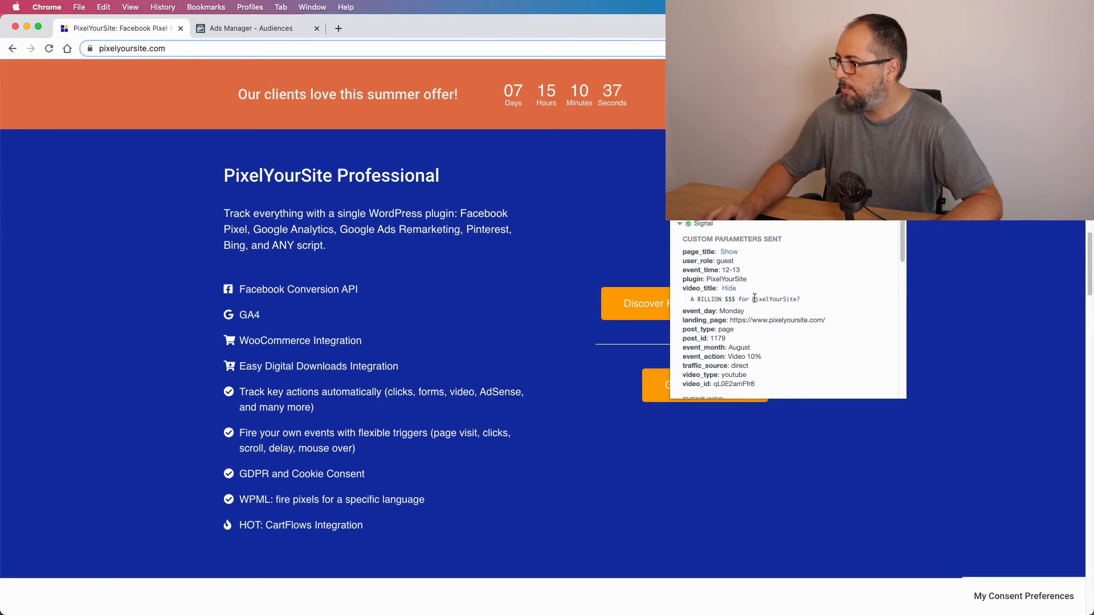
Enter 'a billion $$$' as the video_title condition's value
{"action": "left_click", "coordinate": [245, 31]}
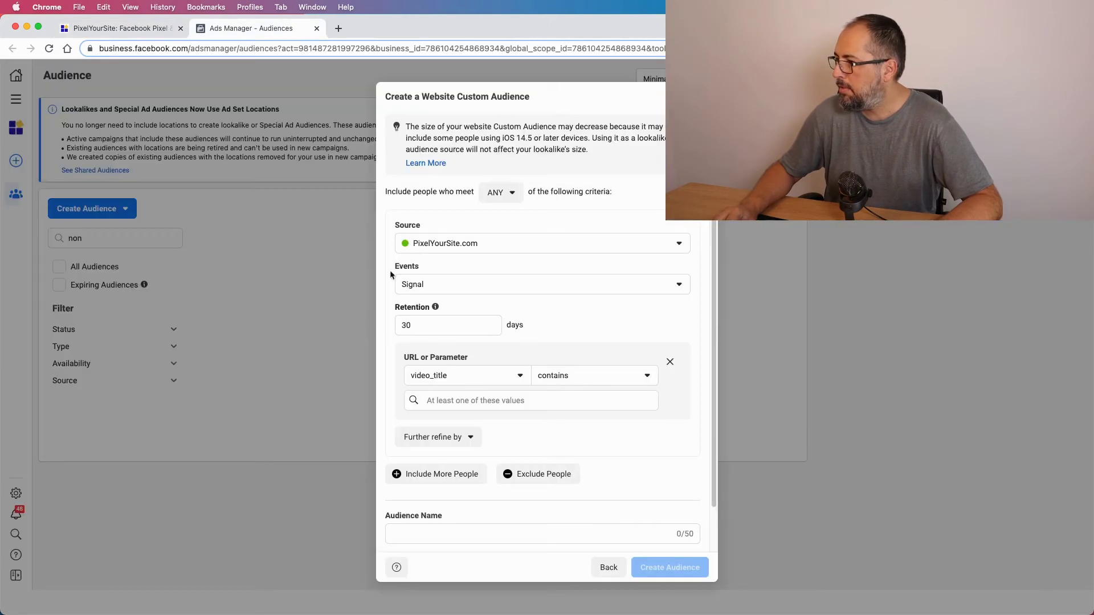
{"action": "left_click", "coordinate": [576, 404]}
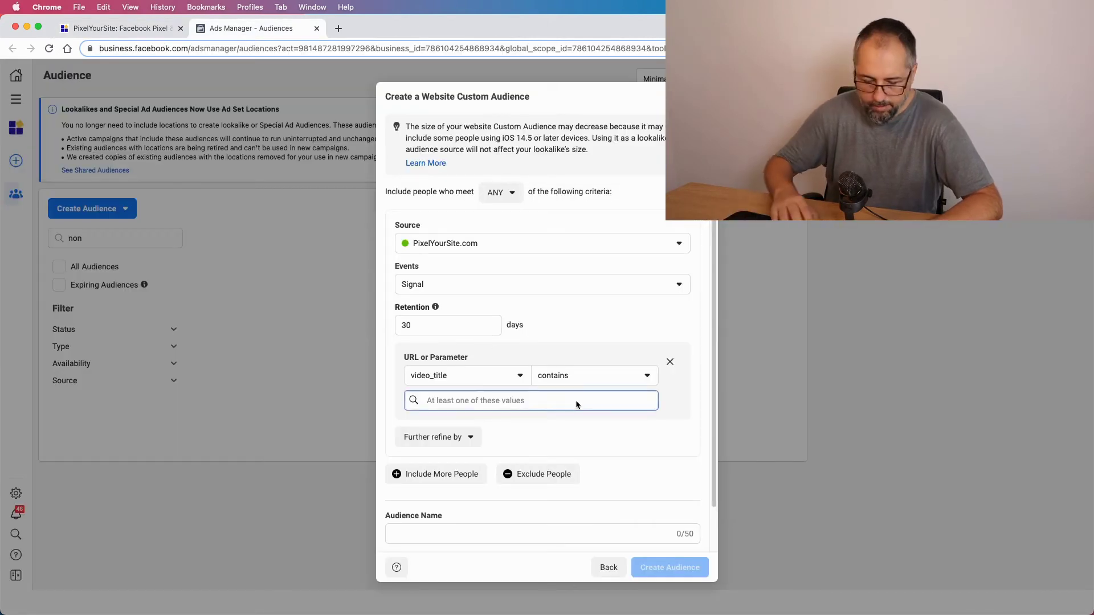
{"action": "type", "text": "a billi"}
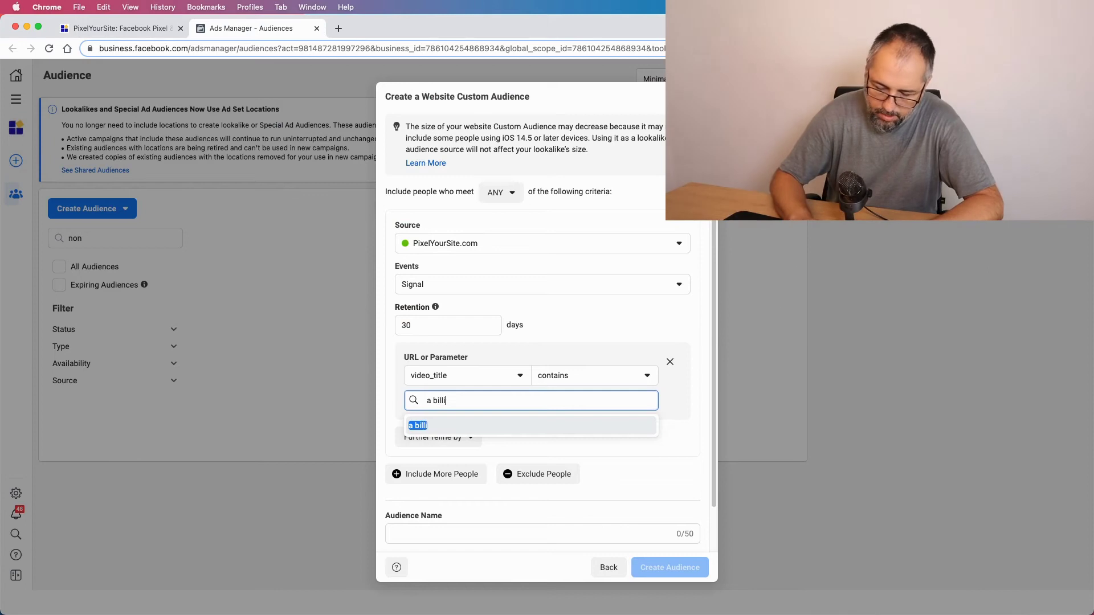
{"action": "type", "text": "on "}
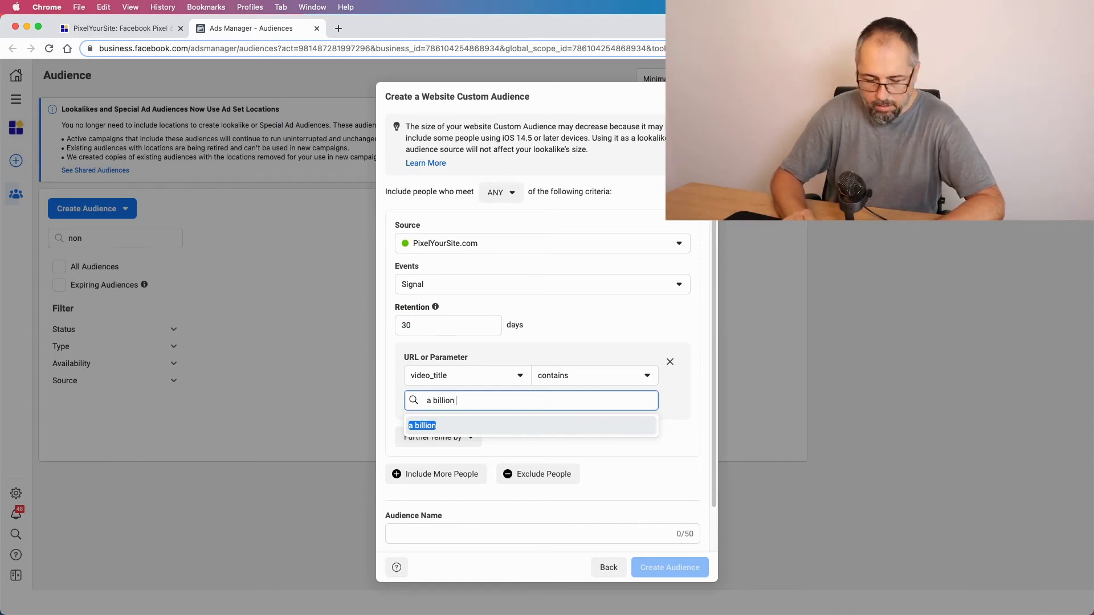
{"action": "type", "text": "$$$"}
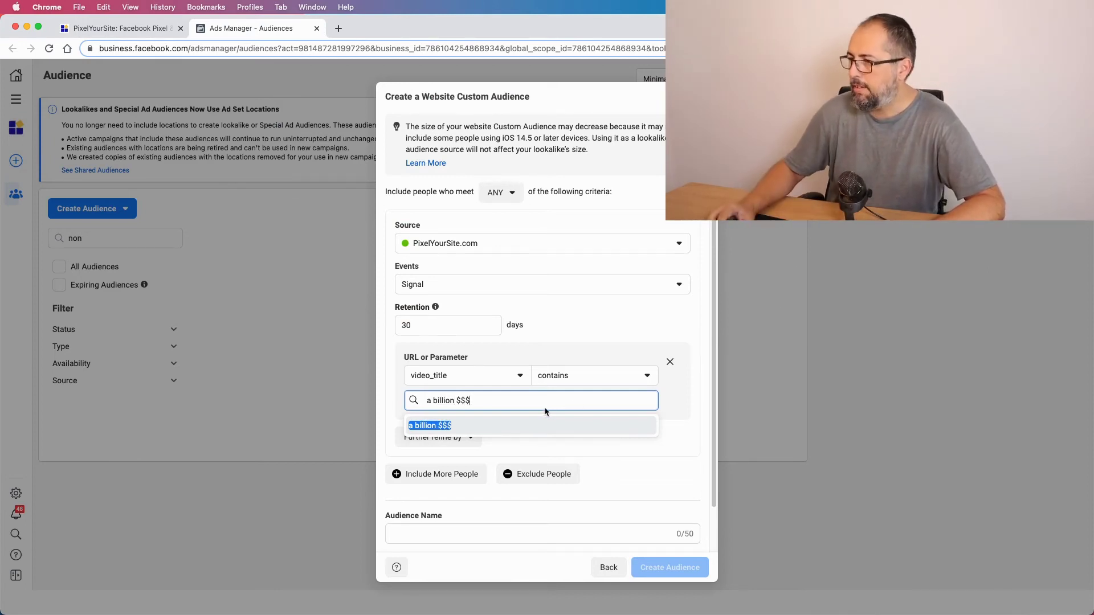
{"action": "left_click", "coordinate": [456, 430]}
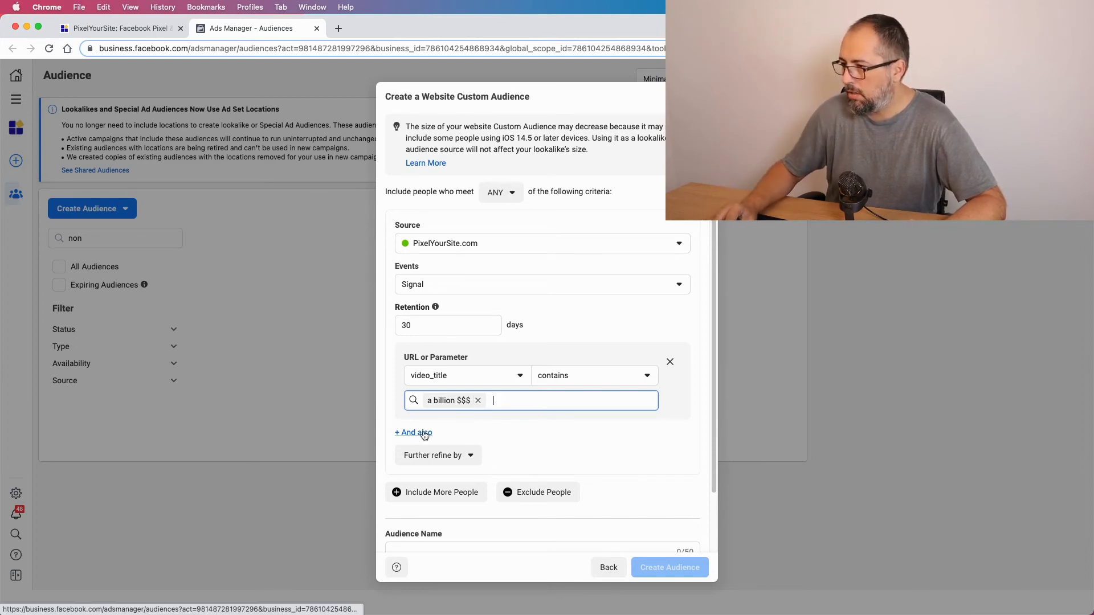
Add a second required condition filtering on the event_action parameter
{"action": "left_click", "coordinate": [424, 433]}
{"action": "left_click", "coordinate": [437, 474]}
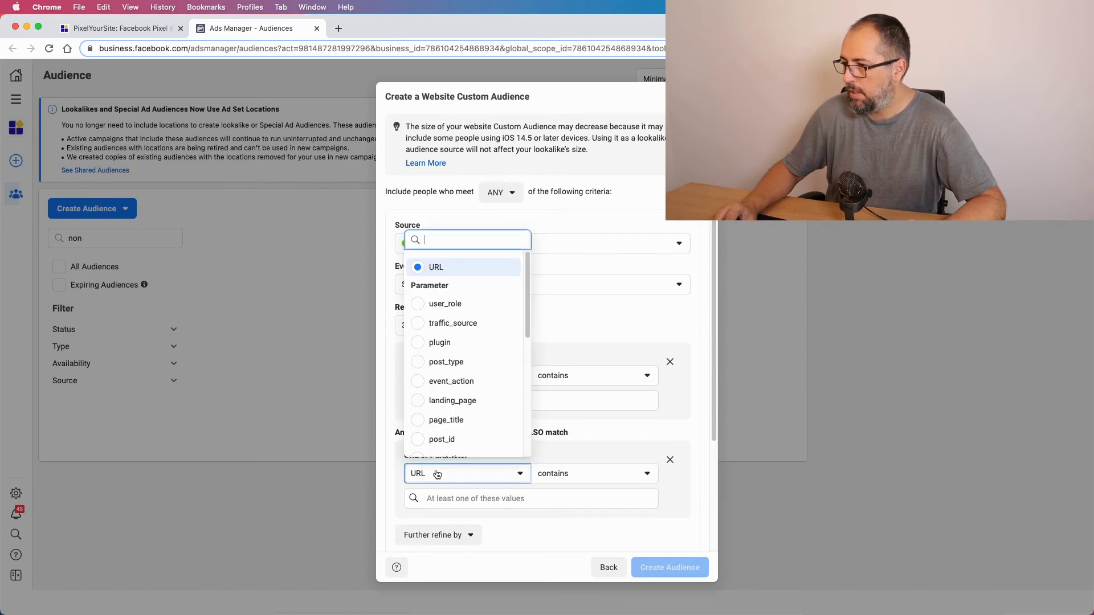
{"action": "left_click", "coordinate": [442, 385]}
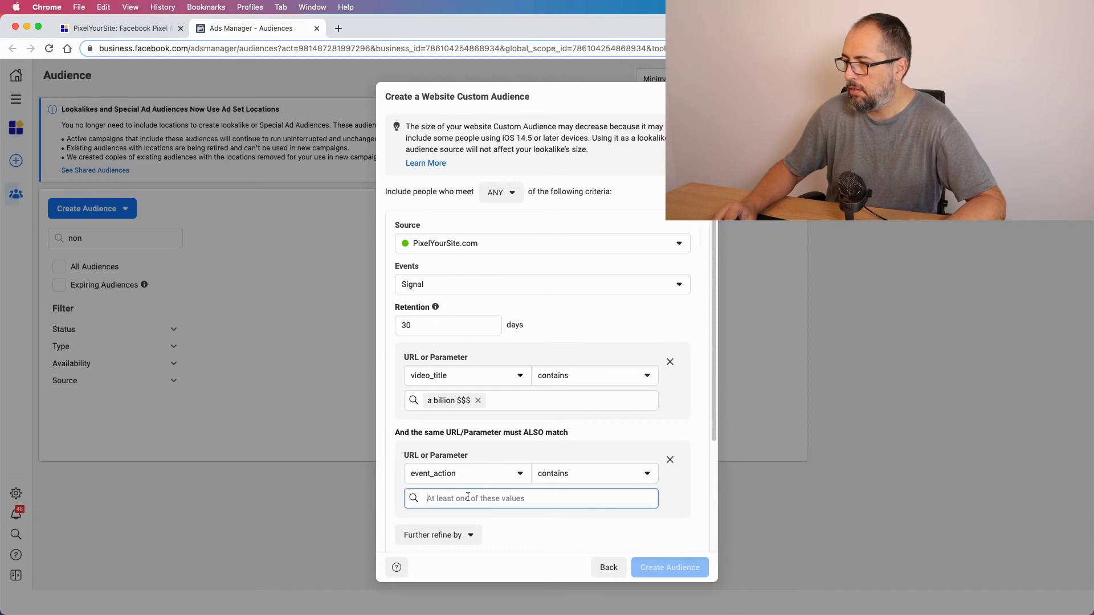
Verify the event_action value in Pixel Helper, then enter 'Video 50%' as its value
{"action": "left_click", "coordinate": [120, 30]}
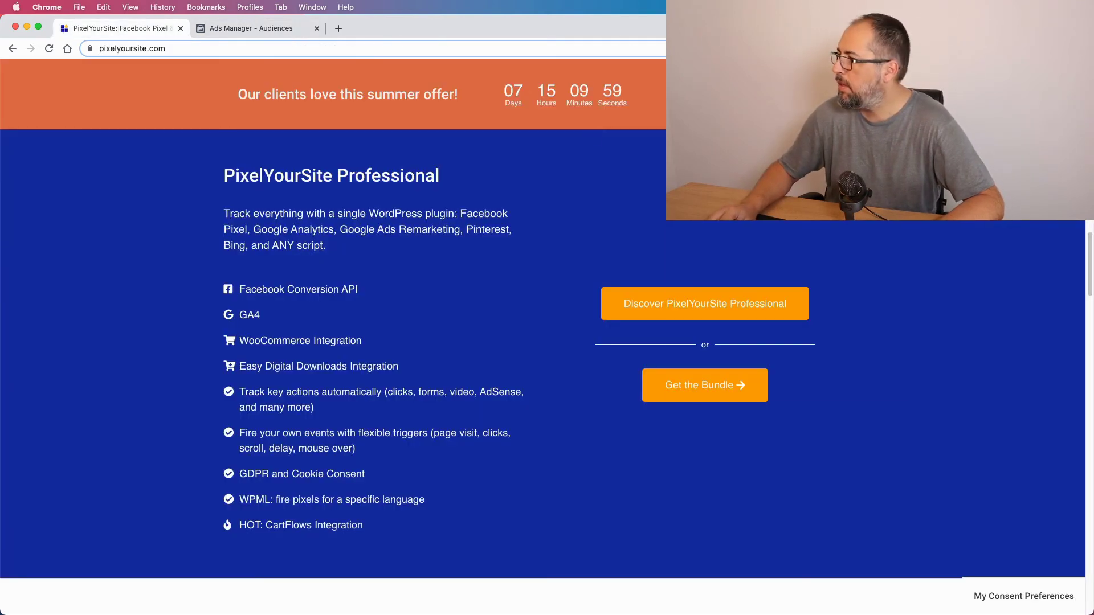
{"action": "left_click", "coordinate": [897, 48]}
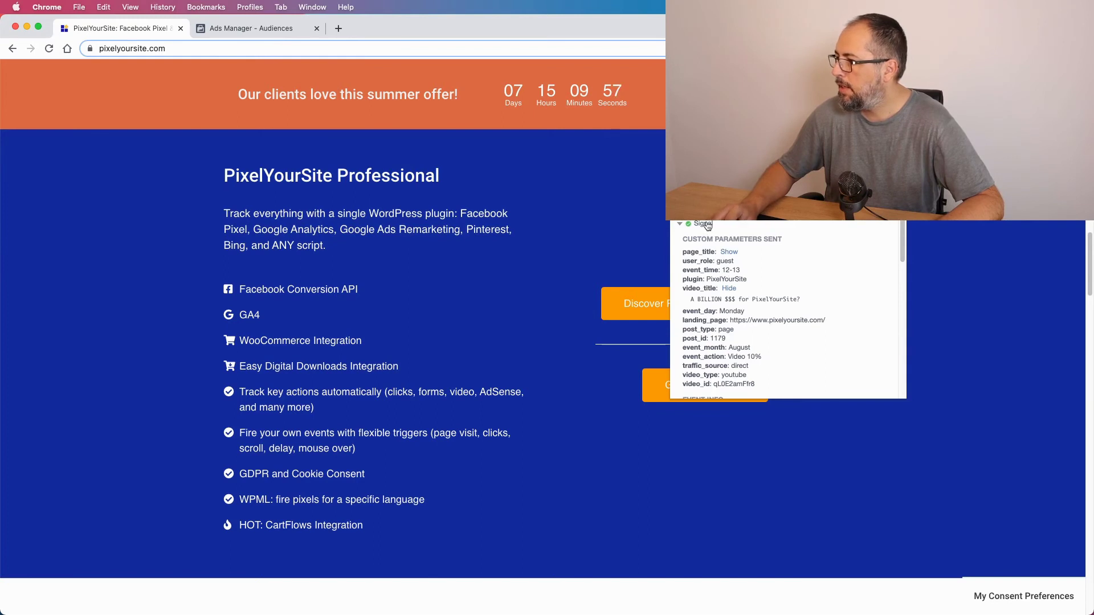
{"action": "left_click", "coordinate": [284, 36]}
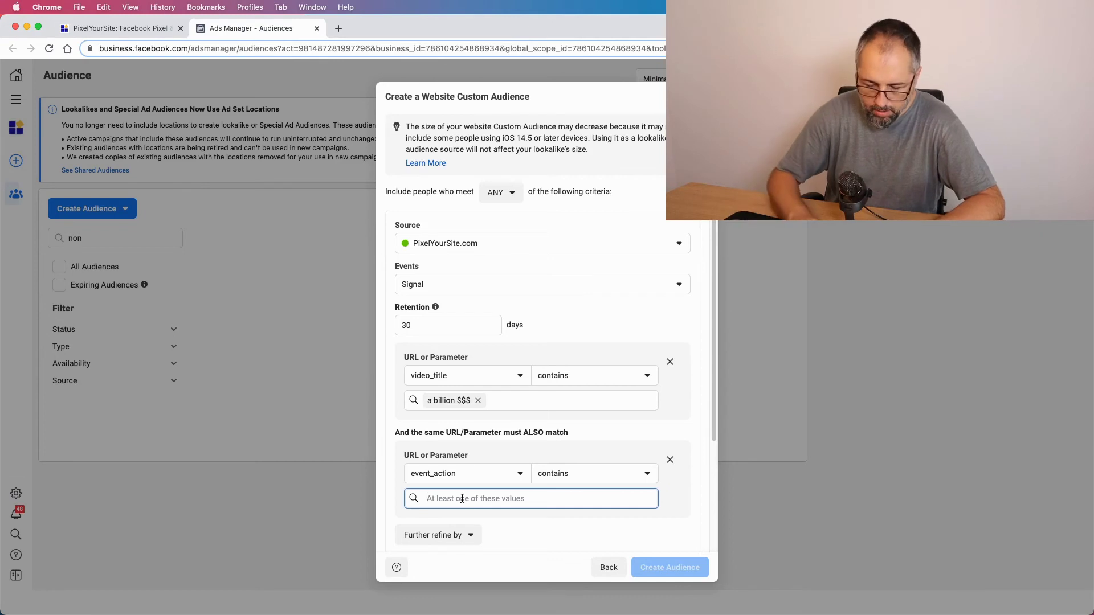
{"action": "type", "text": "Video 50%"}
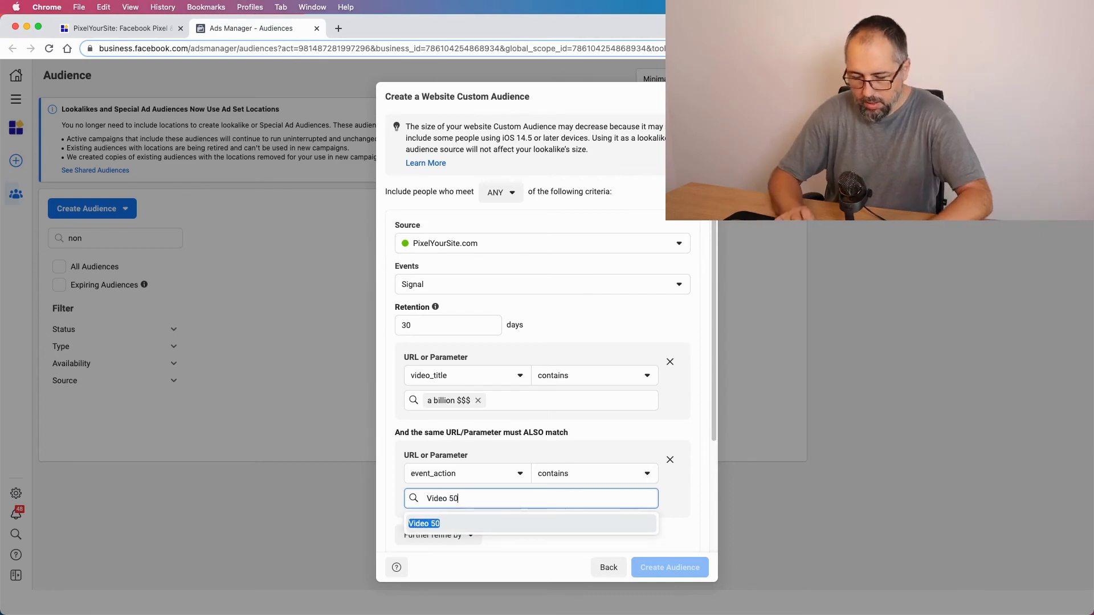
{"action": "left_click", "coordinate": [689, 510]}
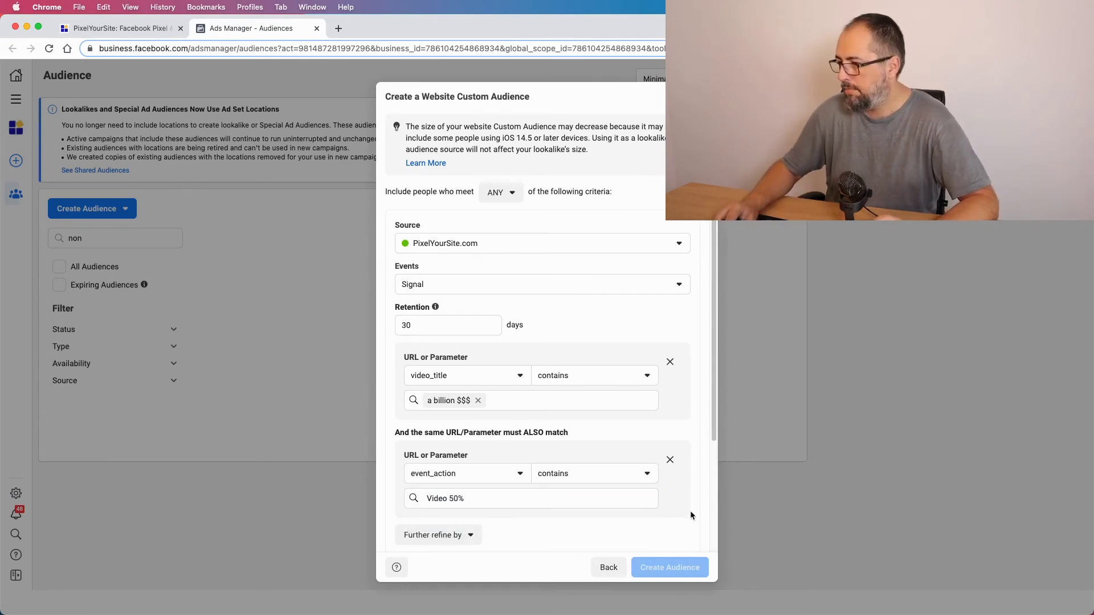
{"action": "scroll", "coordinate": [538, 460], "scroll_direction": "down", "scroll_amount": 3}
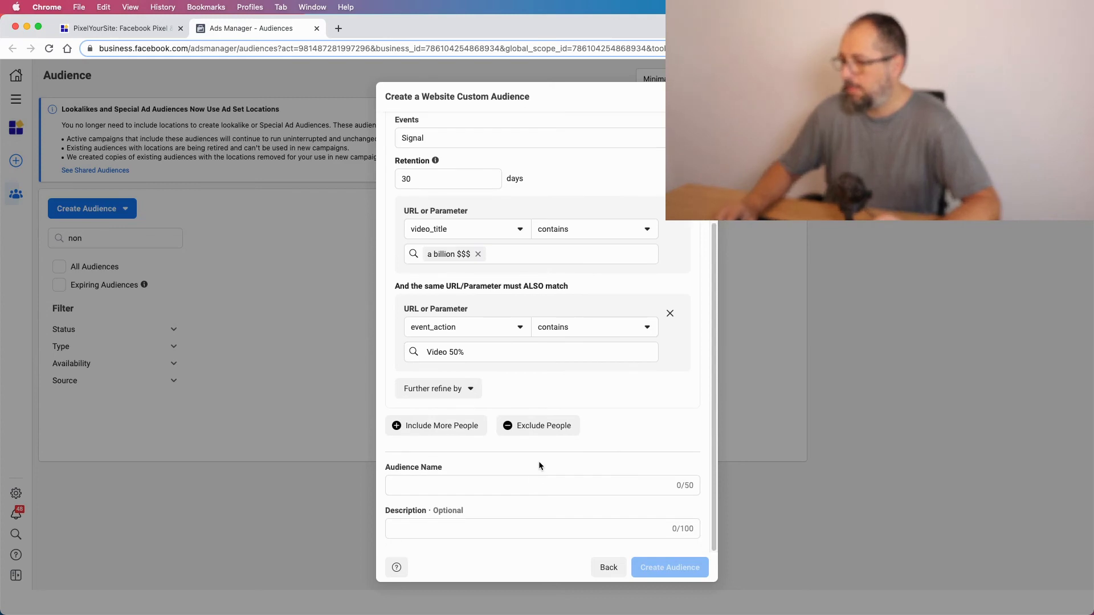
Name the custom audience 'Billion Video video 50%'
{"action": "left_click", "coordinate": [531, 486]}
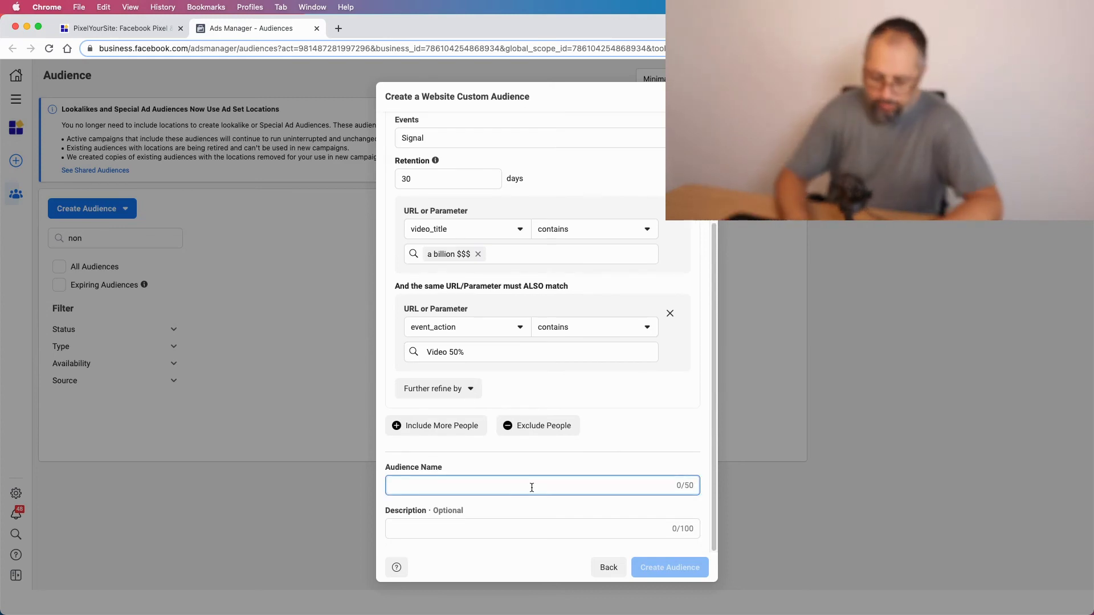
{"action": "type", "text": "Bill"}
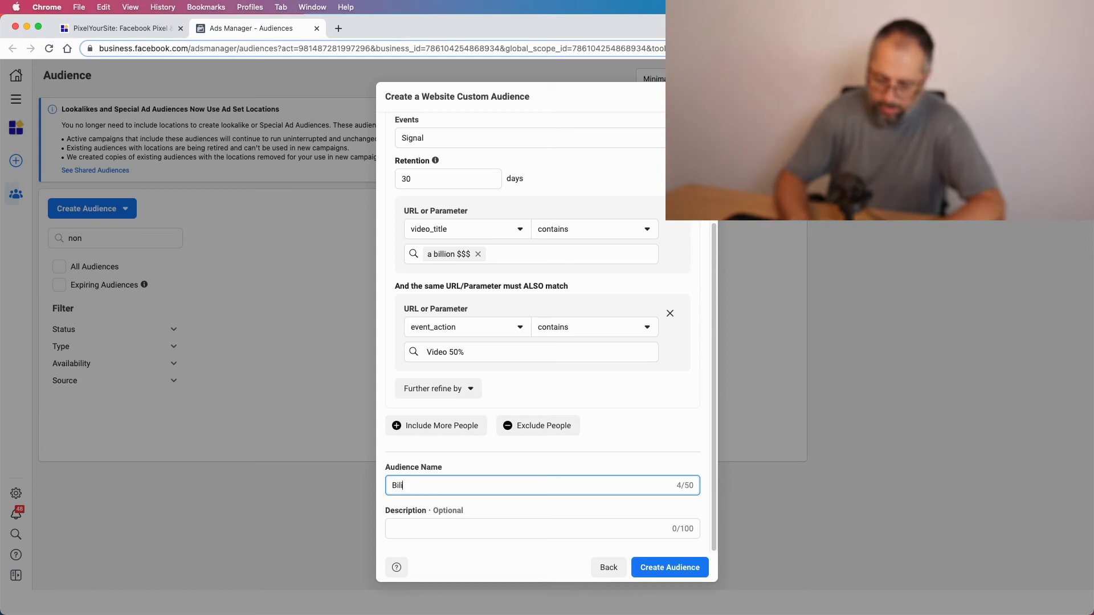
{"action": "type", "text": "ion Video"}
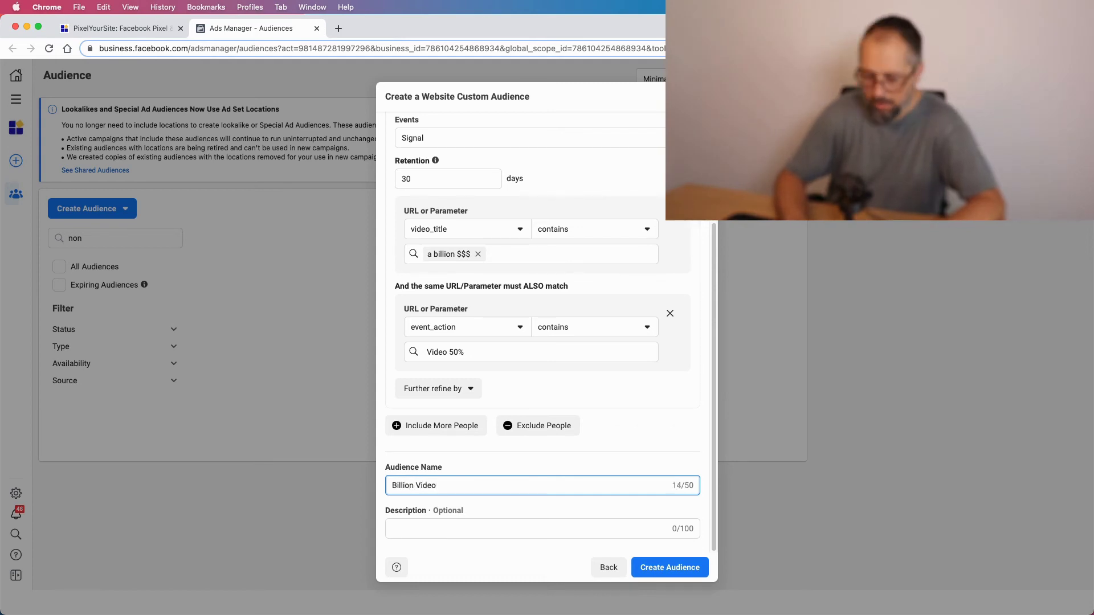
{"action": "type", "text": "p"}
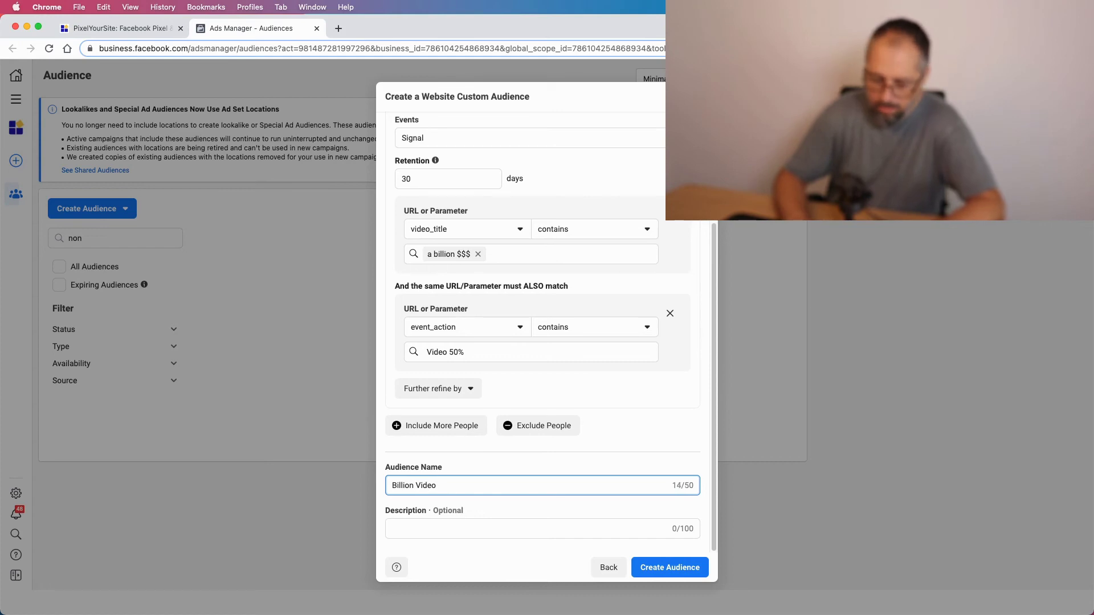
{"action": "type", "text": "ideo 50"}
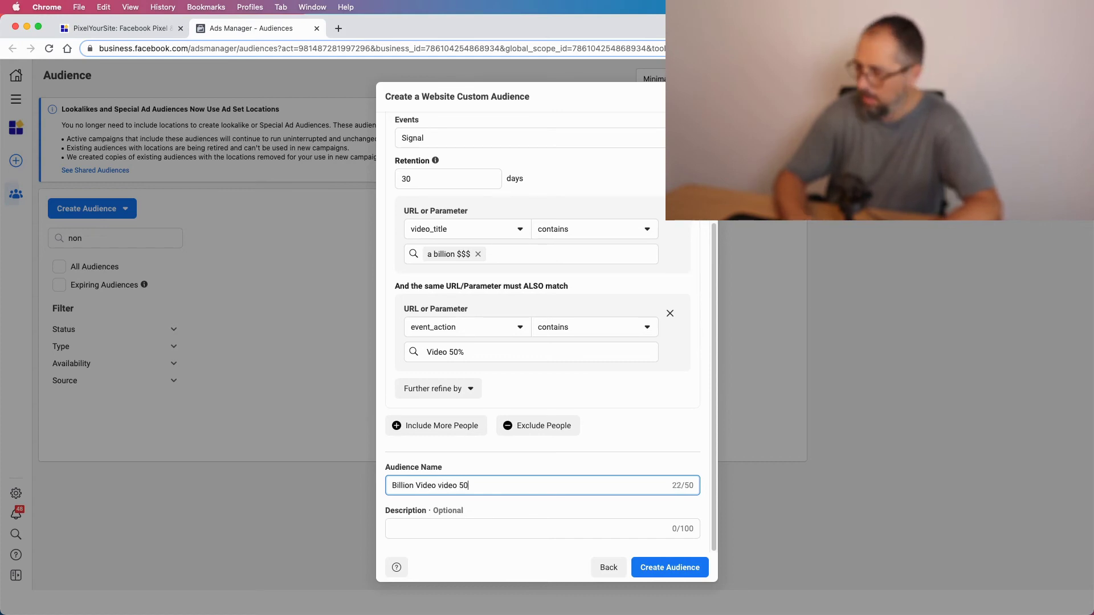
{"action": "type", "text": "%"}
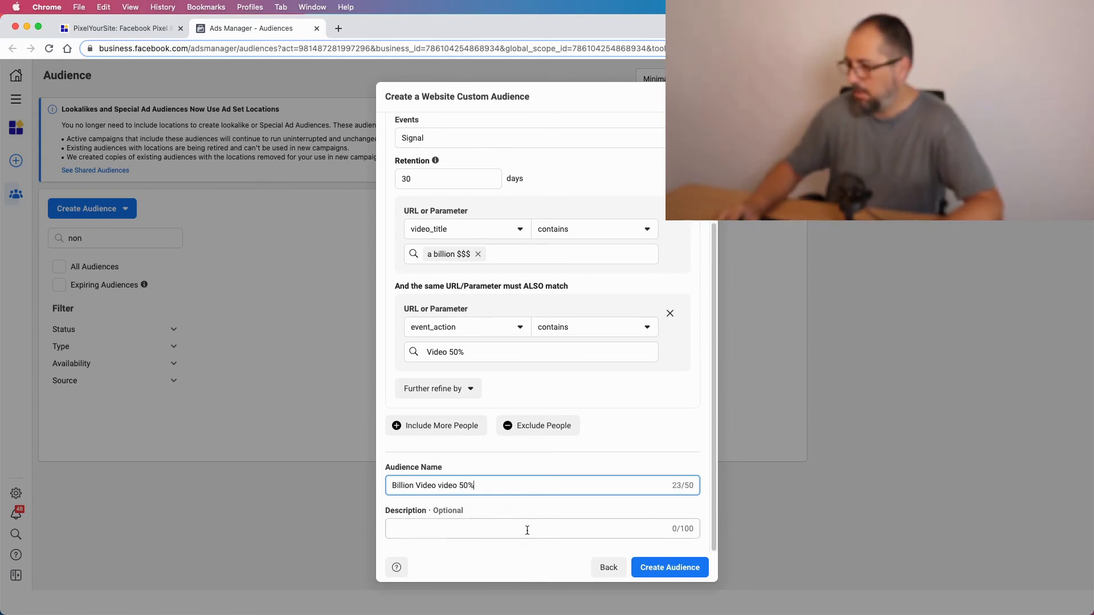
{"action": "left_click", "coordinate": [522, 503]}
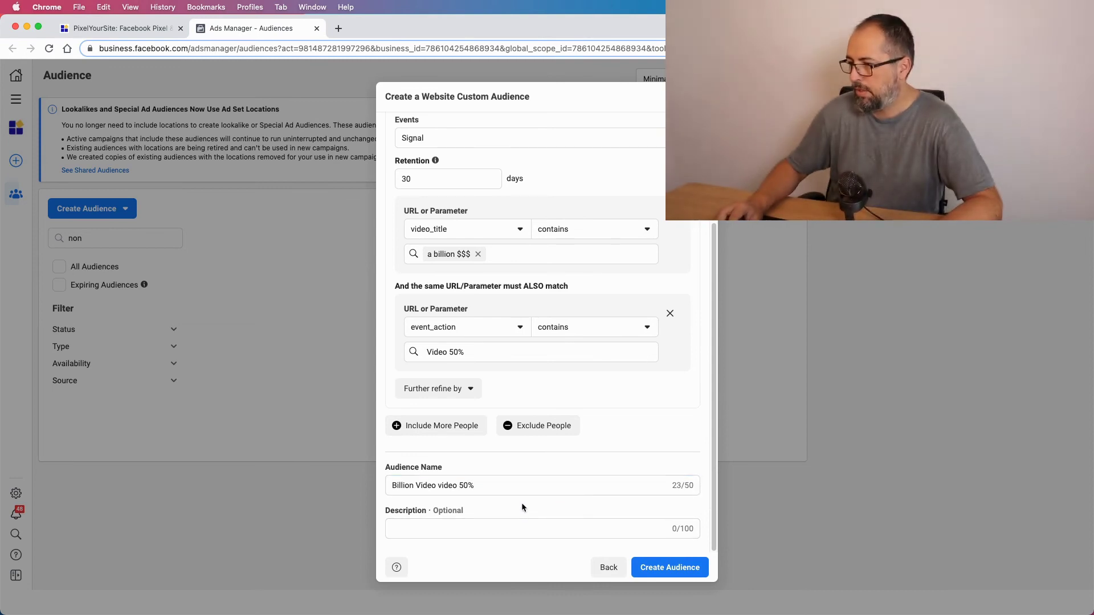
Create the 'Billion Video video 50%' audience and view the next-steps confirmation
{"action": "left_click", "coordinate": [669, 573]}
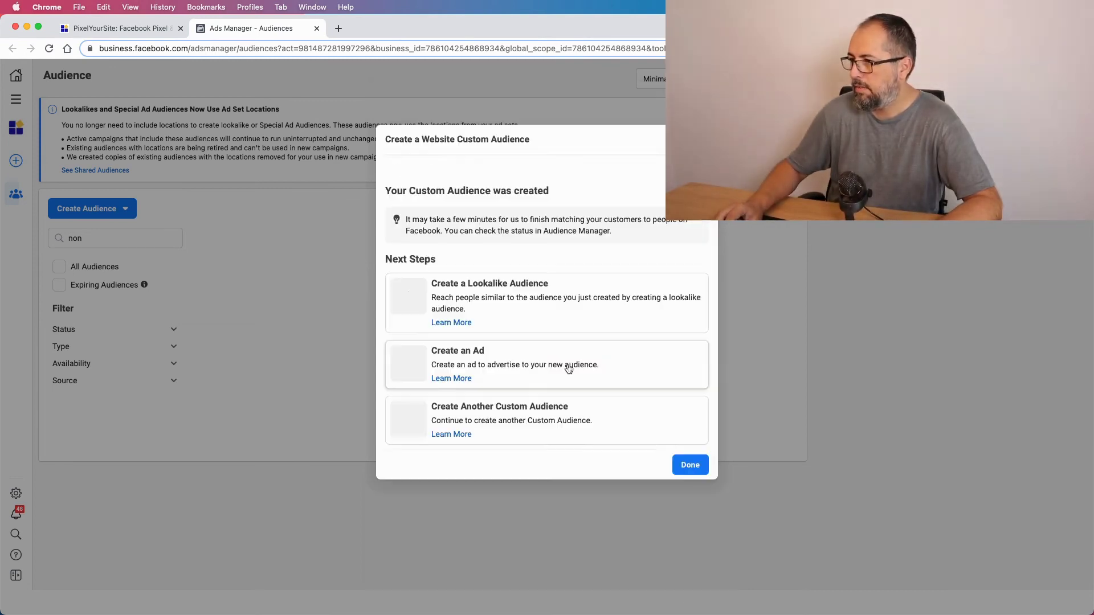